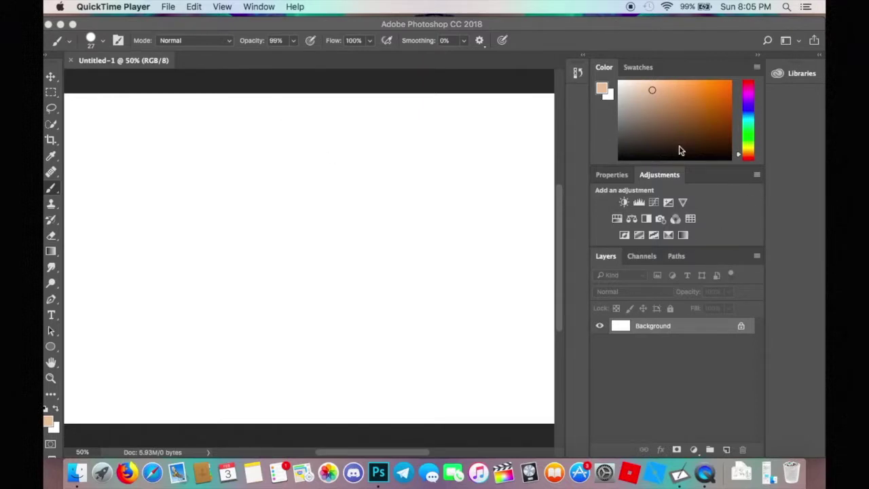
Switch to the Pencil Tool in blue, check its size and hardness, and undo the test dots.
click(435, 188)
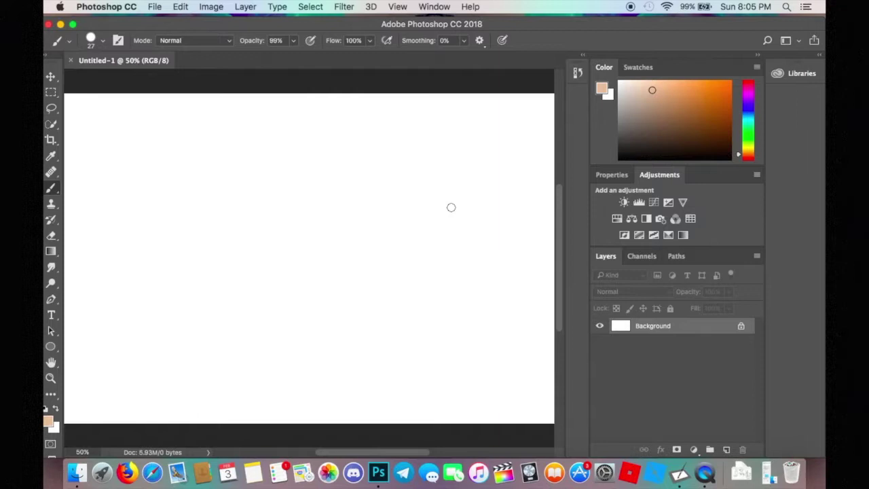
right_click(50, 193)
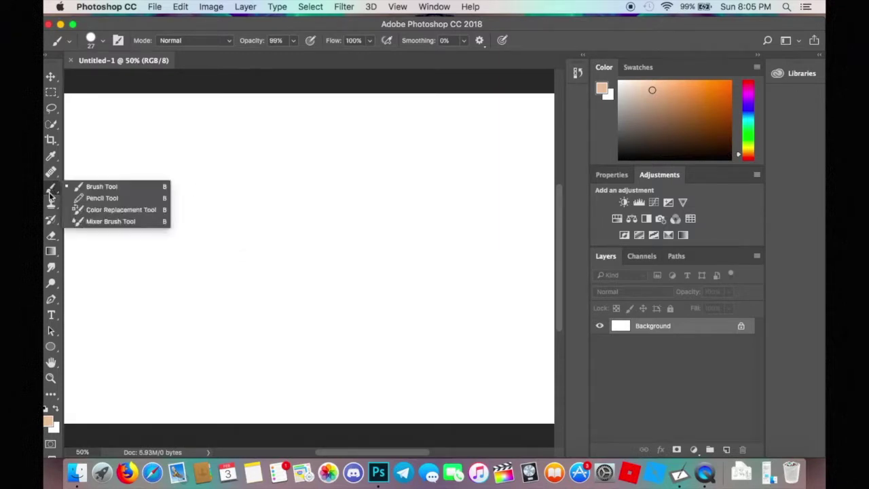
click(102, 198)
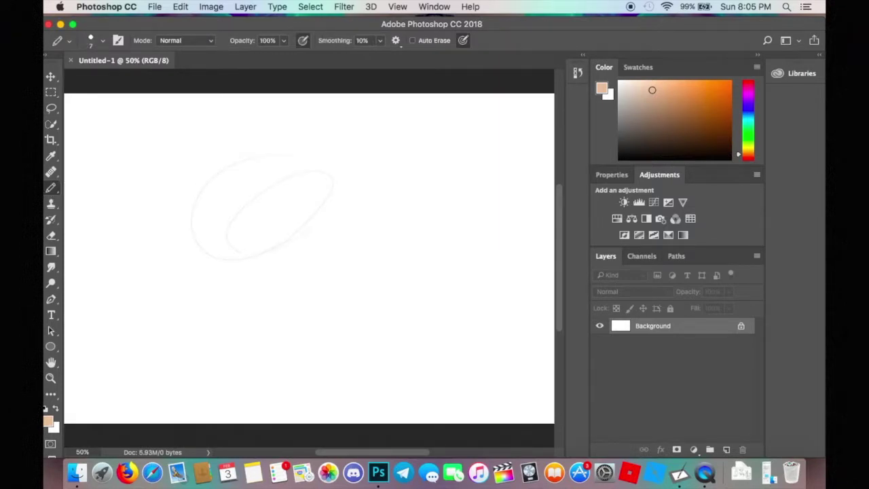
click(306, 228)
drag(750, 112, 740, 90)
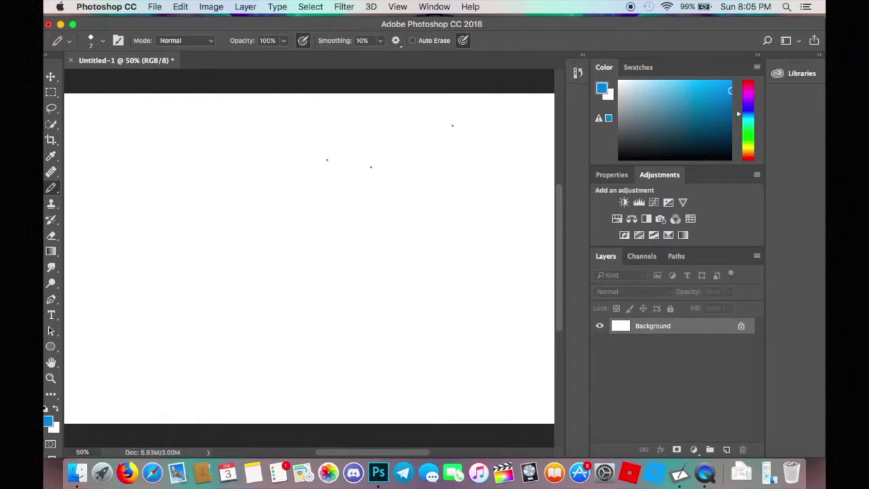
right_click(452, 125)
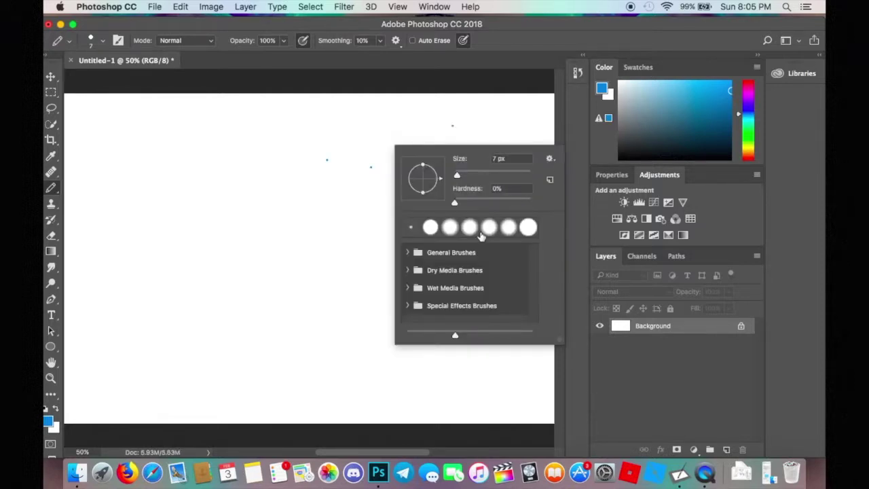
click(433, 123)
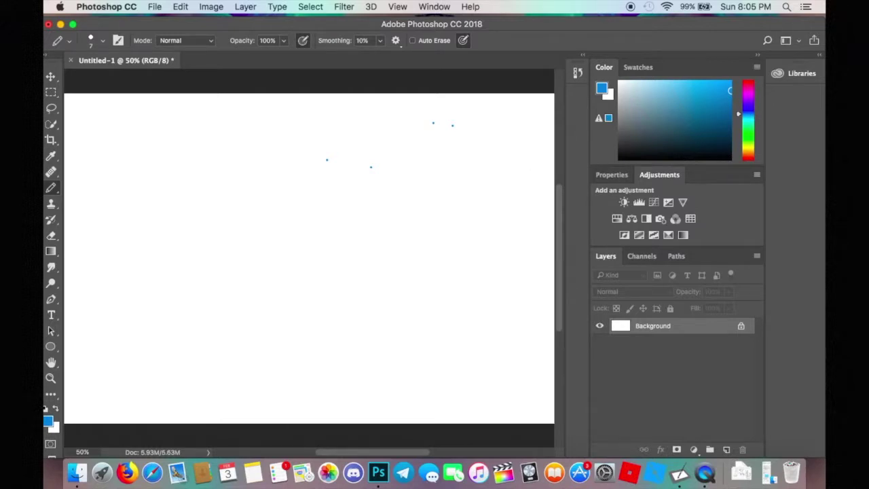
key(alt+super+z)
key(alt+super+z)
key(alt+super+z)
key(alt+super+z)
Clear the leftover faint strokes and set the pencil size to 15 px.
key(super+z)
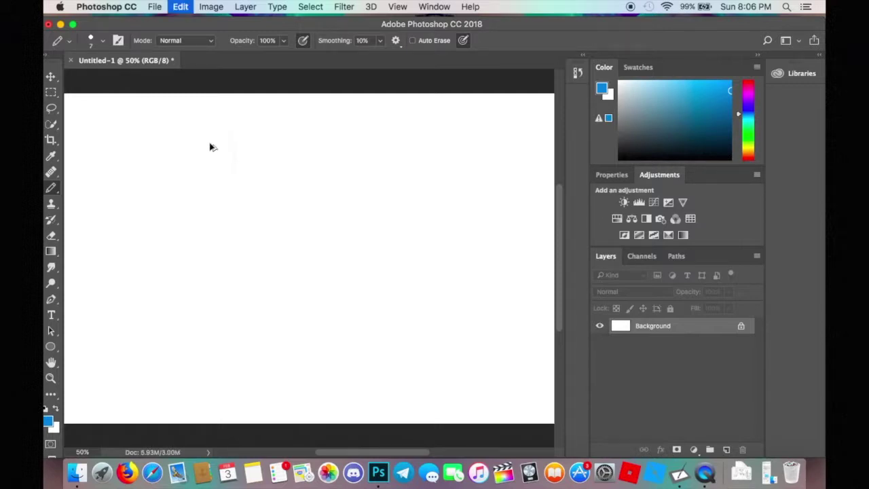
click(104, 41)
drag(110, 80, 113, 81)
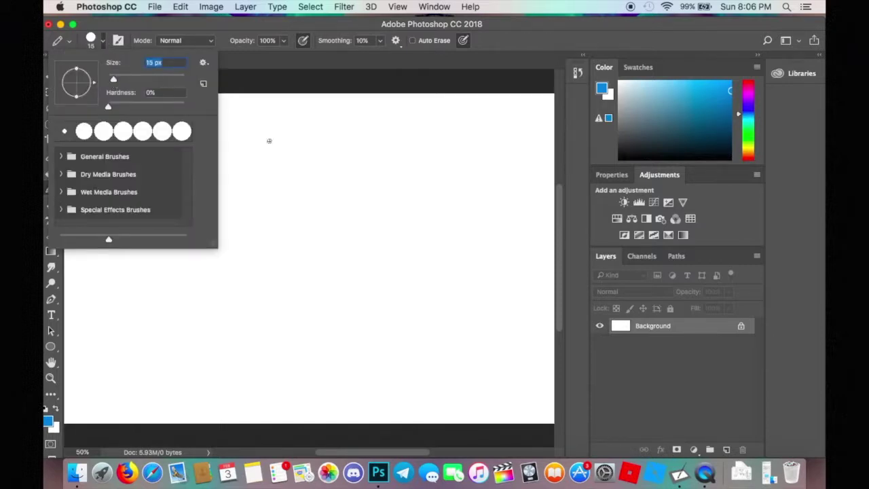
Draw test doodles (an oval, an arrow, '2D') and undo them all.
drag(260, 132, 251, 136)
key(super+z)
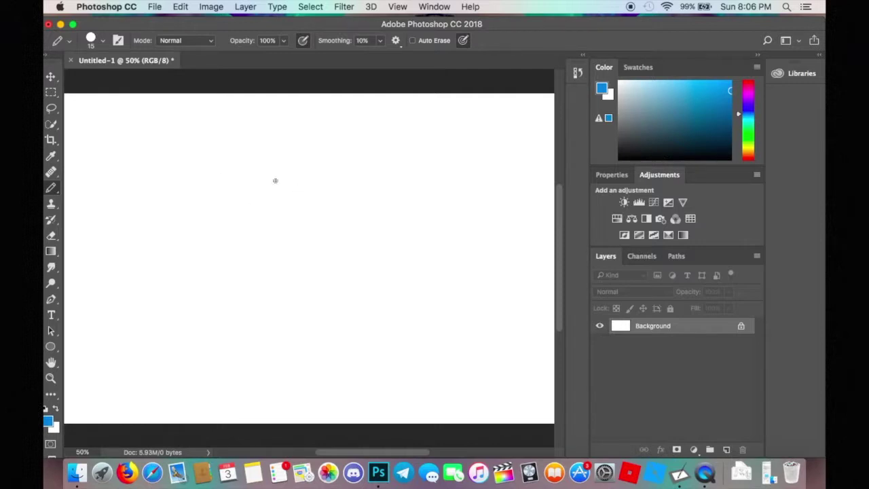
mouse_move(239, 152)
mouse_down()
mouse_move(295, 126)
mouse_move(320, 143)
mouse_move(293, 174)
mouse_up()
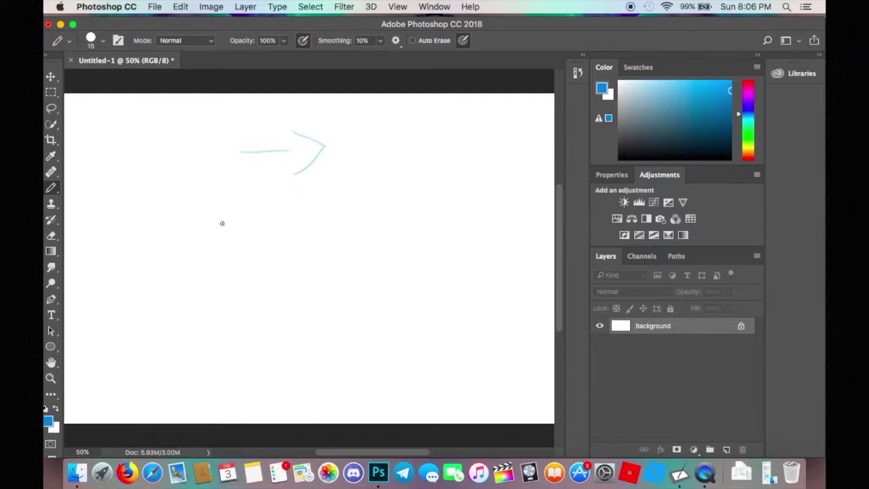
mouse_move(254, 219)
mouse_down()
mouse_move(215, 185)
mouse_move(256, 216)
mouse_up()
drag(260, 183, 264, 213)
key(super+alt+z)
key(super+alt+z)
key(super+alt+z)
key(super+alt+z)
key(super+alt+z)
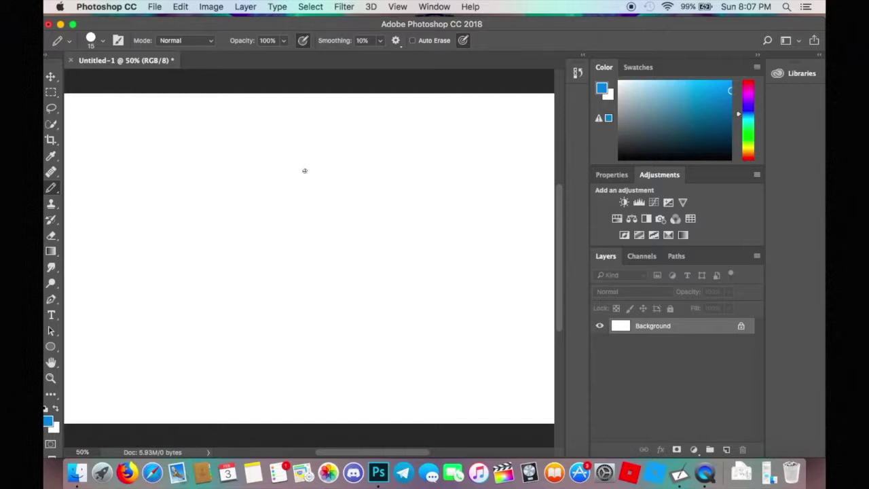
Draw the head top with pointed ears, left-side fur tufts and the eye.
mouse_move(325, 175)
mouse_down()
mouse_move(297, 154)
mouse_move(278, 163)
mouse_move(288, 198)
mouse_move(347, 148)
mouse_move(349, 169)
mouse_move(382, 163)
mouse_move(374, 181)
mouse_move(387, 194)
mouse_move(403, 175)
mouse_move(379, 163)
mouse_move(380, 152)
mouse_move(398, 144)
mouse_move(409, 150)
mouse_move(409, 191)
mouse_up()
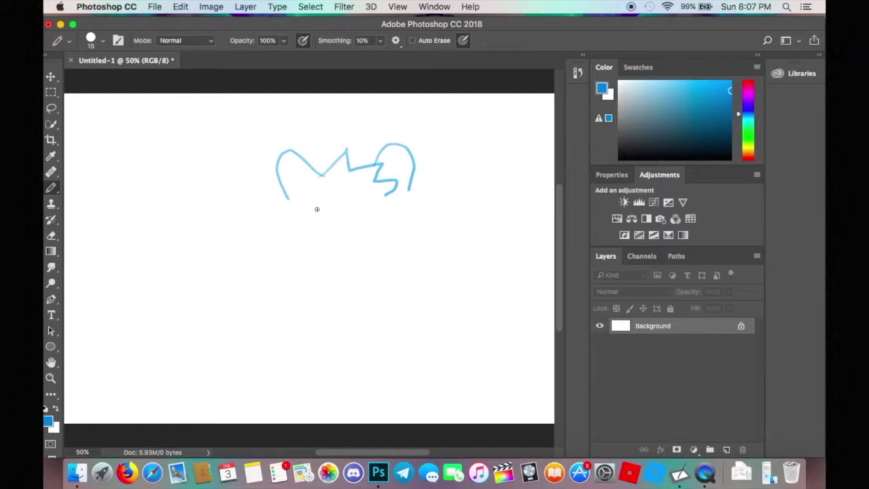
mouse_move(290, 224)
mouse_down()
mouse_move(284, 214)
mouse_move(296, 201)
mouse_up()
mouse_move(294, 256)
mouse_down()
mouse_move(276, 237)
mouse_move(301, 230)
mouse_up()
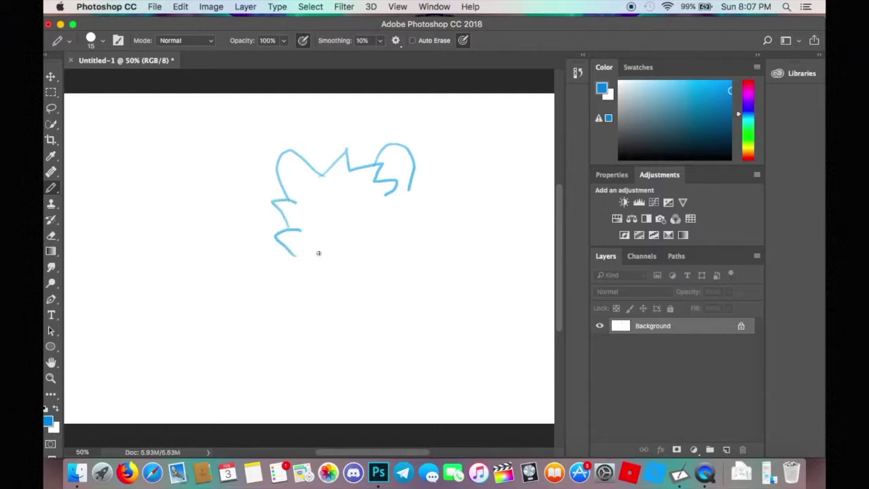
drag(341, 207, 345, 232)
drag(387, 209, 385, 234)
Add the muzzle, nose, mouth line, cheek fur and neck joined to the jaw.
mouse_move(415, 240)
mouse_down()
mouse_move(423, 240)
mouse_move(425, 267)
mouse_move(400, 298)
mouse_up()
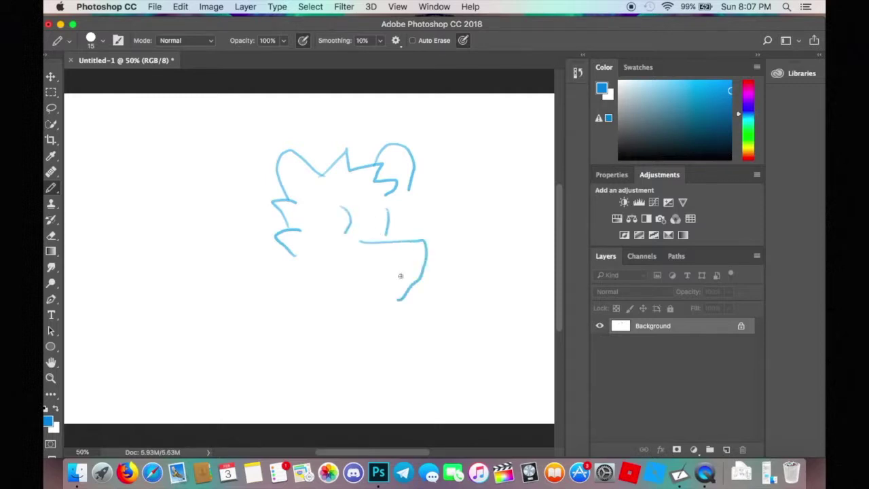
mouse_move(411, 247)
mouse_down()
mouse_move(409, 286)
mouse_move(385, 286)
mouse_move(400, 298)
mouse_move(319, 300)
mouse_up()
mouse_move(407, 242)
mouse_down()
mouse_move(409, 217)
mouse_move(398, 202)
mouse_up()
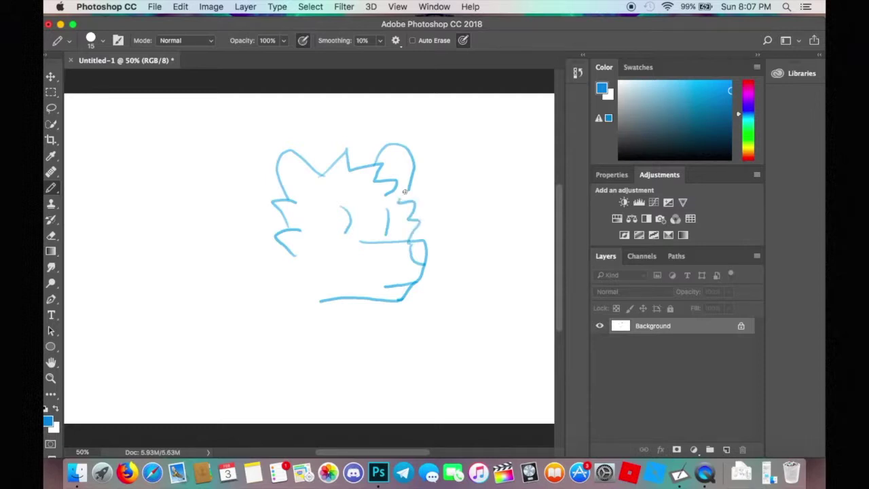
key(super+z)
mouse_move(403, 213)
mouse_down()
mouse_move(417, 223)
mouse_move(410, 243)
mouse_move(410, 188)
mouse_up()
drag(294, 175, 293, 196)
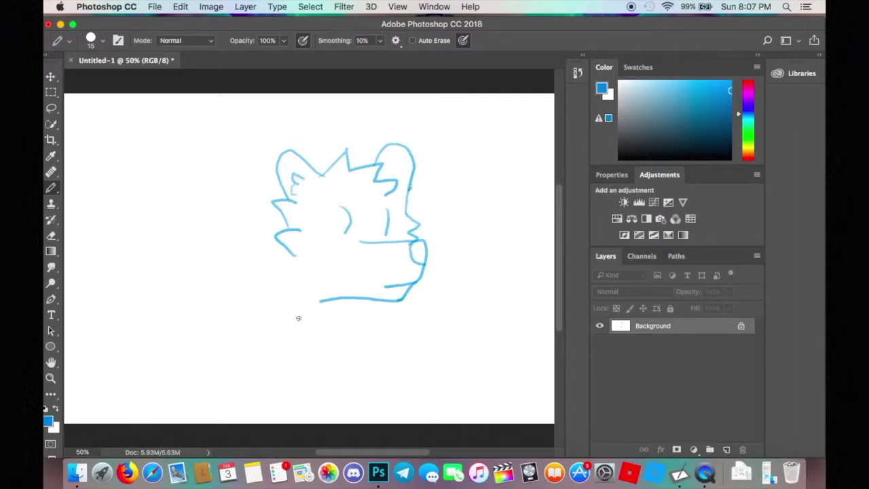
mouse_move(299, 307)
mouse_down()
mouse_move(322, 342)
mouse_move(394, 368)
mouse_move(384, 307)
mouse_move(372, 345)
mouse_up()
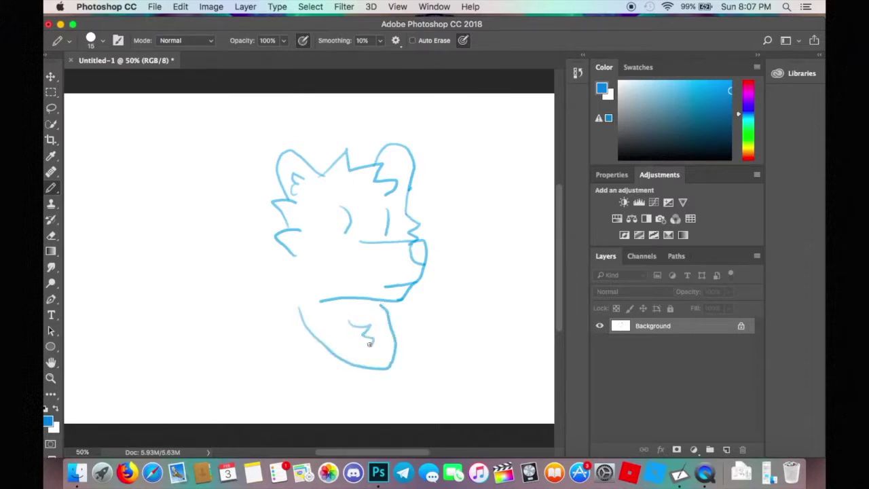
drag(299, 307, 296, 253)
Erase the whole wolf-head sketch with the Eraser enlarged to 111 px.
key(e)
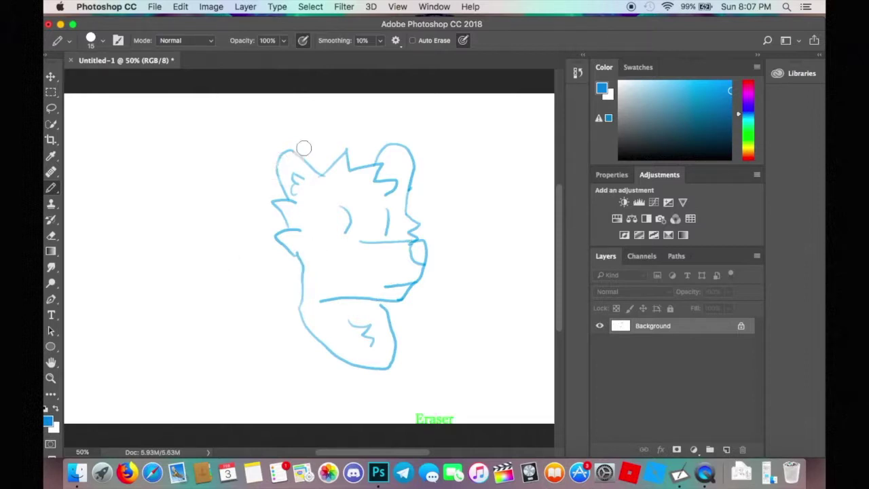
drag(301, 145, 312, 157)
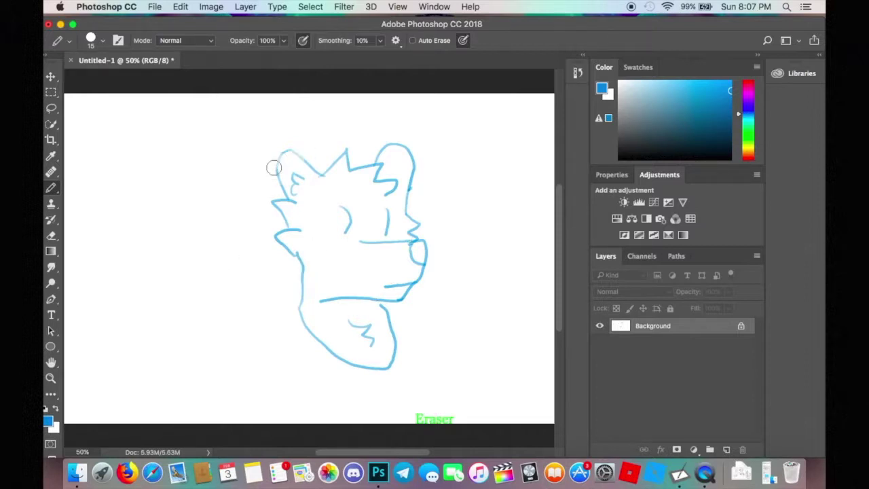
click(51, 236)
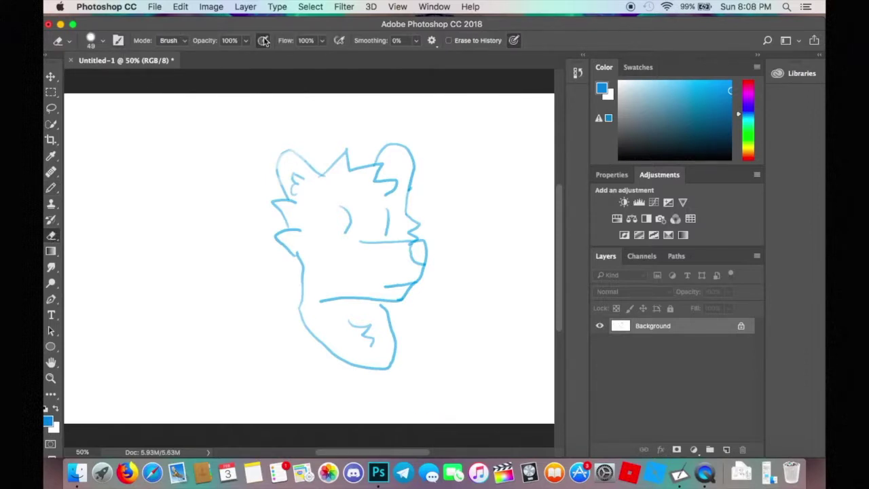
mouse_move(298, 171)
mouse_down()
mouse_move(281, 167)
mouse_move(286, 144)
mouse_up()
click(102, 40)
drag(133, 80, 148, 80)
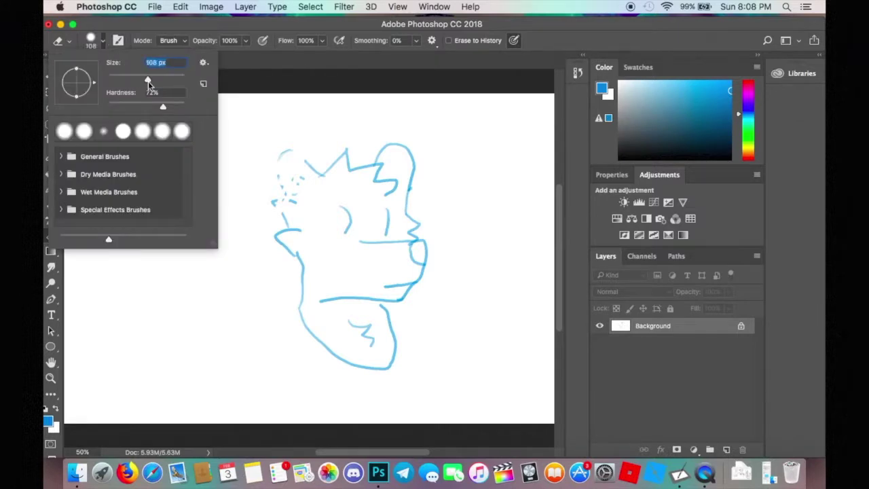
mouse_move(312, 164)
mouse_down()
mouse_move(329, 140)
mouse_move(324, 177)
mouse_move(302, 165)
mouse_move(310, 142)
mouse_move(268, 213)
mouse_move(345, 229)
mouse_move(332, 222)
mouse_move(288, 252)
mouse_move(311, 297)
mouse_move(311, 318)
mouse_move(369, 294)
mouse_move(390, 324)
mouse_move(366, 360)
mouse_move(354, 333)
mouse_move(309, 326)
mouse_move(404, 358)
mouse_move(382, 342)
mouse_move(438, 264)
mouse_move(369, 316)
mouse_move(446, 232)
mouse_move(369, 270)
mouse_move(412, 219)
mouse_move(395, 196)
mouse_move(427, 137)
mouse_move(322, 194)
mouse_up()
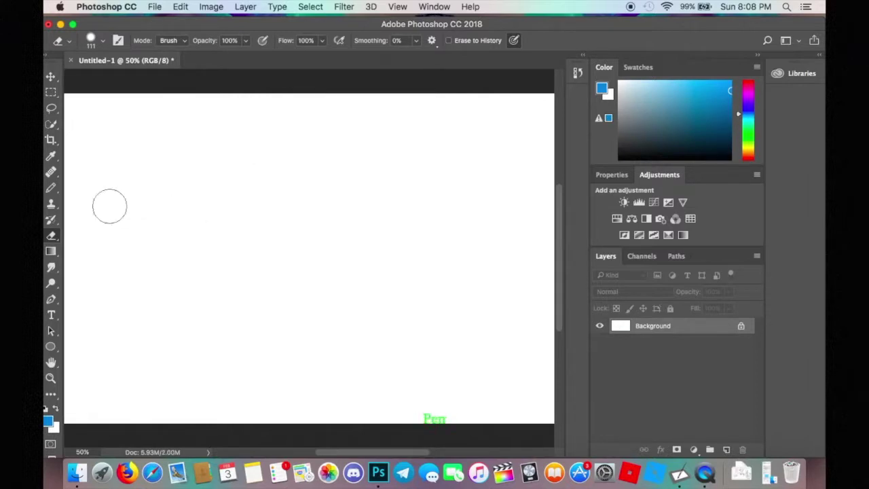
Return to the Pencil and draw a light circle as the head base.
click(51, 188)
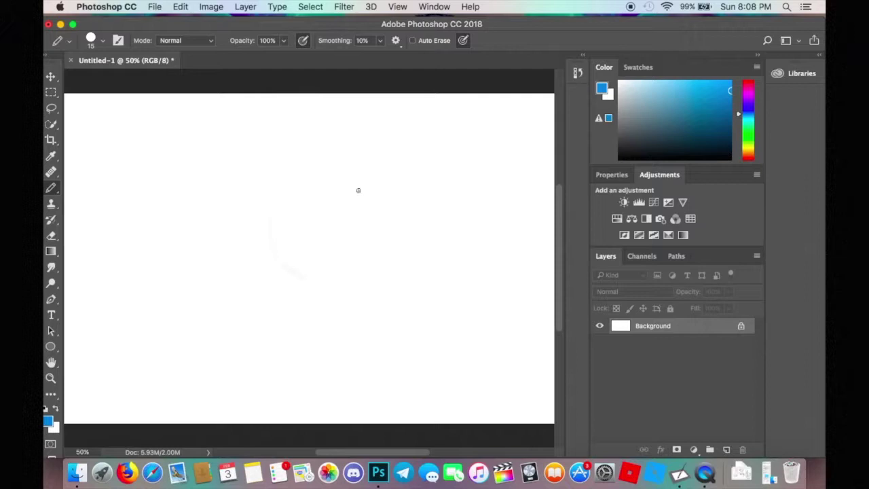
mouse_move(365, 237)
mouse_down()
mouse_move(277, 193)
mouse_move(349, 262)
mouse_move(270, 237)
mouse_move(360, 185)
mouse_up()
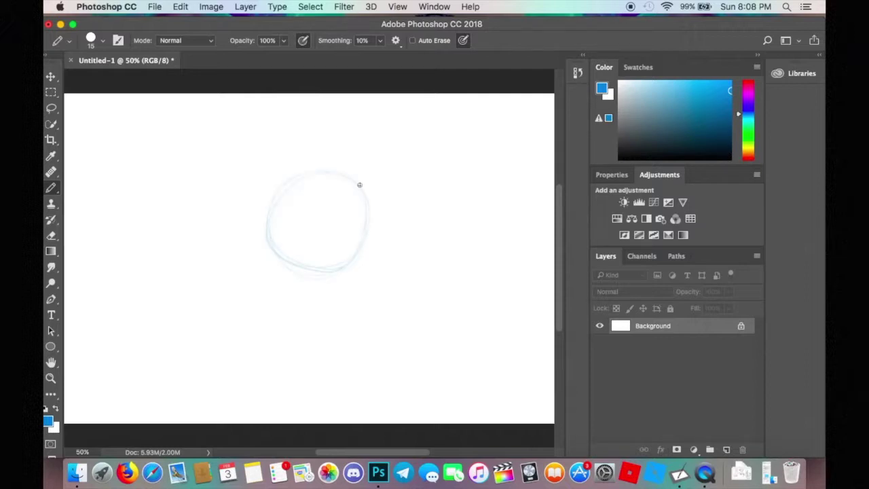
mouse_move(353, 214)
mouse_down()
mouse_move(318, 176)
mouse_move(328, 258)
mouse_move(342, 195)
mouse_up()
key(super+alt+z)
key(super+alt+z)
Add darker strokes on the circle's right and a right-angle guide line.
mouse_move(336, 262)
mouse_down()
mouse_move(354, 210)
mouse_move(357, 230)
mouse_move(352, 191)
mouse_move(311, 178)
mouse_move(328, 178)
mouse_move(294, 181)
mouse_move(307, 225)
mouse_move(267, 235)
mouse_move(361, 231)
mouse_up()
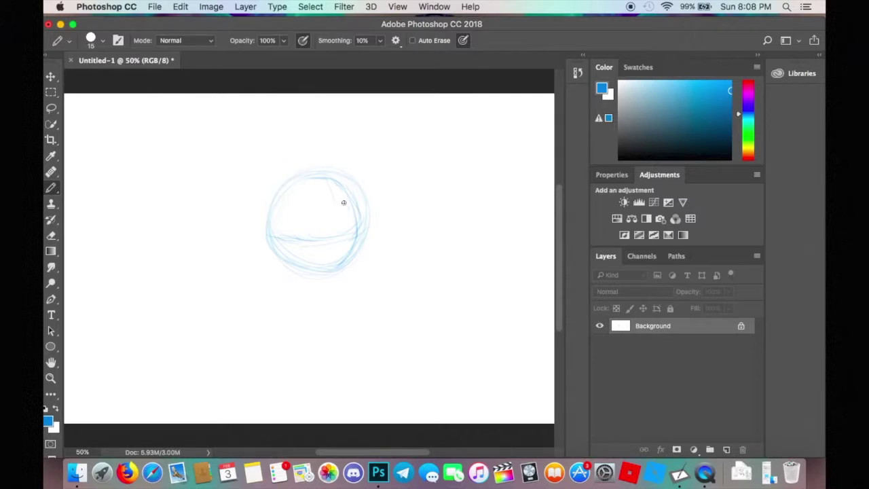
mouse_move(346, 193)
mouse_down()
mouse_move(353, 227)
mouse_move(349, 213)
mouse_up()
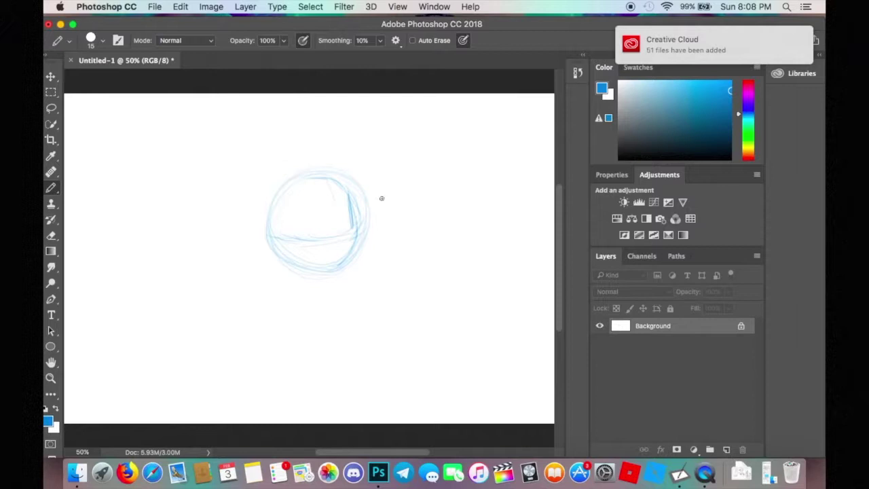
mouse_move(347, 212)
mouse_down()
mouse_move(372, 227)
mouse_move(350, 229)
mouse_up()
mouse_move(344, 158)
mouse_down()
mouse_move(352, 233)
mouse_move(450, 211)
mouse_move(371, 232)
mouse_move(353, 227)
mouse_move(402, 161)
mouse_move(385, 187)
mouse_up()
Remove the guide doodles and sketch a squared snout with nose and mouth on the upper circle.
key(super+z)
drag(423, 154, 421, 167)
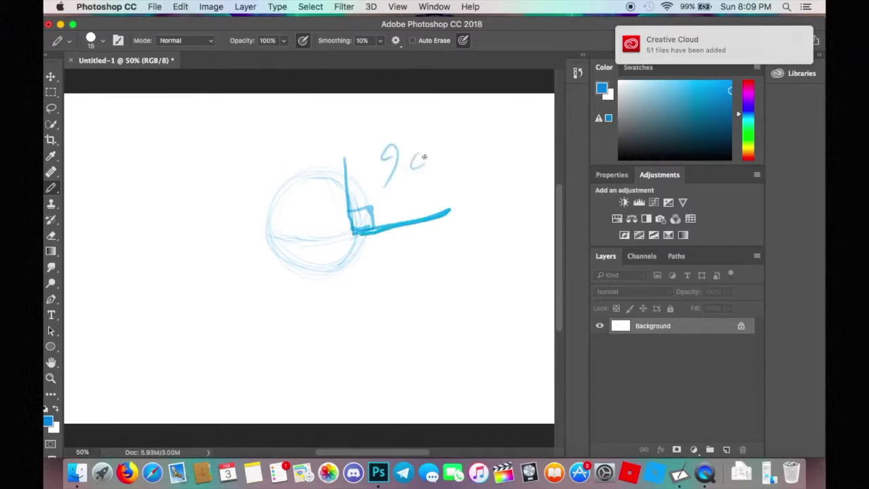
drag(440, 136, 434, 143)
key(super+alt+z)
key(super+alt+z)
key(super+alt+z)
key(super+alt+z)
key(super+alt+z)
key(super+alt+z)
key(super+alt+z)
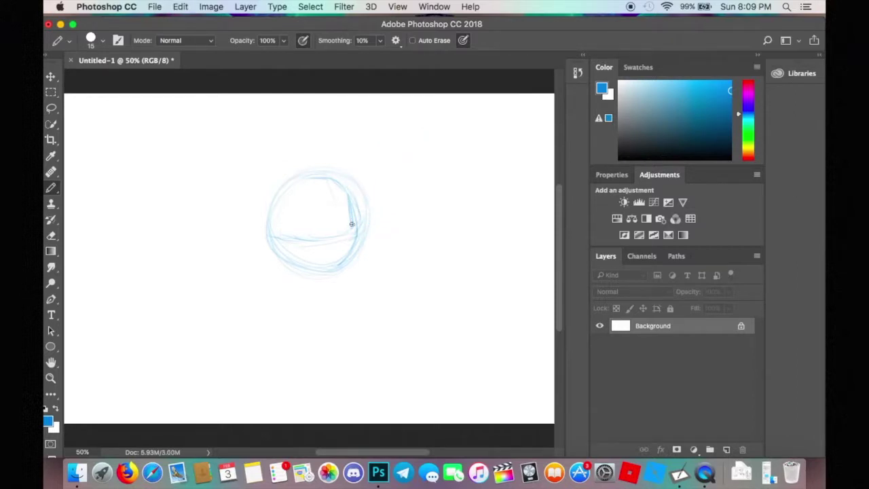
drag(352, 224, 409, 234)
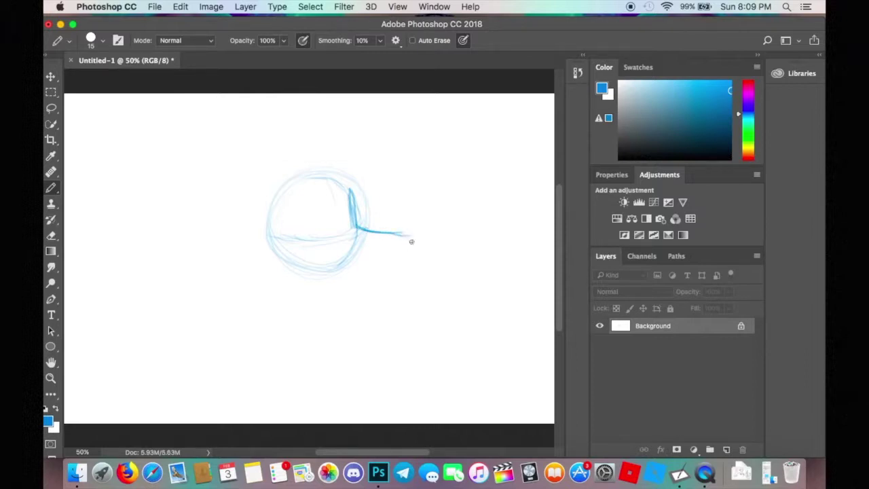
mouse_move(410, 238)
mouse_down()
mouse_move(400, 247)
mouse_move(416, 245)
mouse_up()
mouse_move(443, 215)
mouse_down()
mouse_move(412, 233)
mouse_move(447, 231)
mouse_move(419, 236)
mouse_move(408, 266)
mouse_move(414, 263)
mouse_move(399, 277)
mouse_move(411, 265)
mouse_move(391, 276)
mouse_up()
Sketch a second head below with a circle, snout line and eye strokes.
mouse_move(309, 313)
mouse_down()
mouse_move(308, 350)
mouse_move(355, 343)
mouse_move(366, 350)
mouse_move(372, 382)
mouse_up()
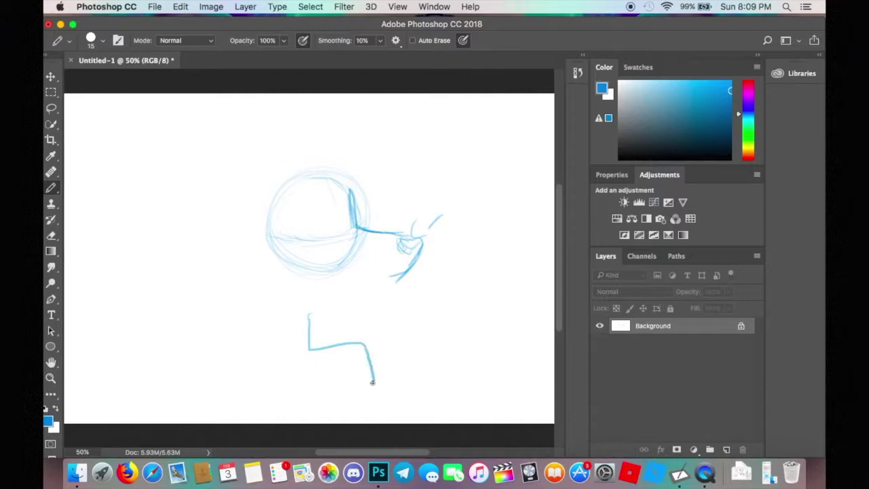
key(super+z)
drag(323, 308, 299, 311)
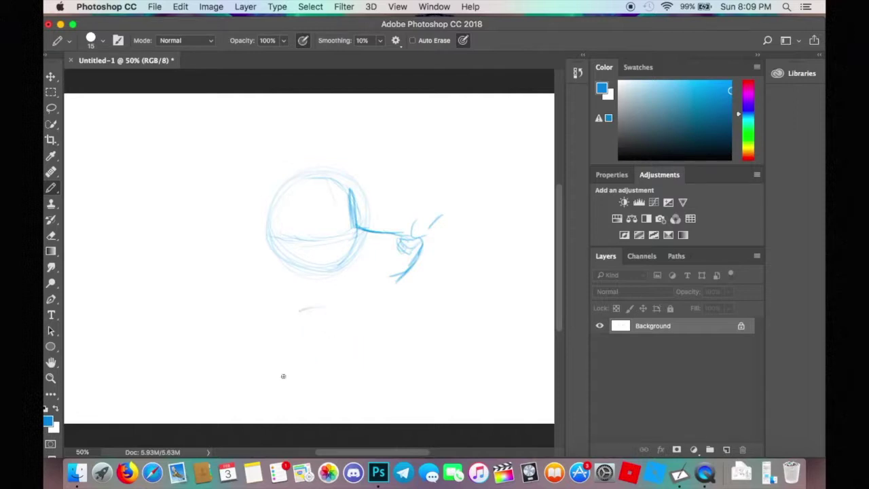
mouse_move(284, 375)
mouse_down()
mouse_move(327, 313)
mouse_move(349, 324)
mouse_move(320, 310)
mouse_up()
mouse_move(334, 318)
mouse_down()
mouse_move(340, 342)
mouse_move(386, 342)
mouse_move(399, 386)
mouse_move(387, 366)
mouse_move(391, 386)
mouse_move(342, 401)
mouse_up()
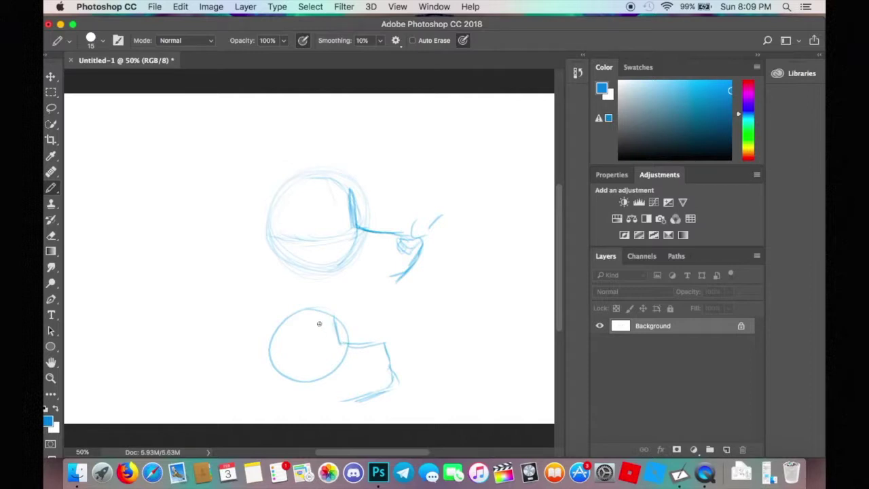
drag(319, 324, 330, 350)
mouse_move(332, 324)
mouse_down()
mouse_move(382, 345)
mouse_move(387, 350)
mouse_move(372, 351)
mouse_move(387, 358)
mouse_move(370, 353)
mouse_move(388, 381)
mouse_up()
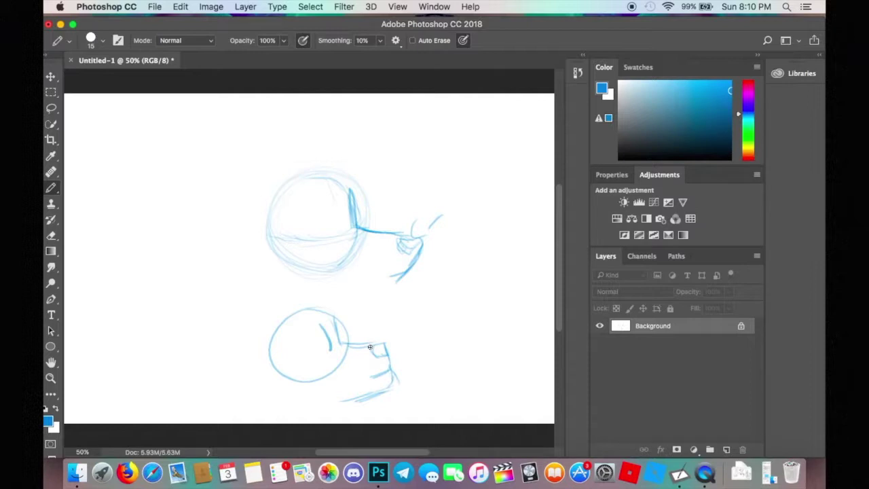
Erase the lower head and sketch the back of the jaw on the upper head.
key(e)
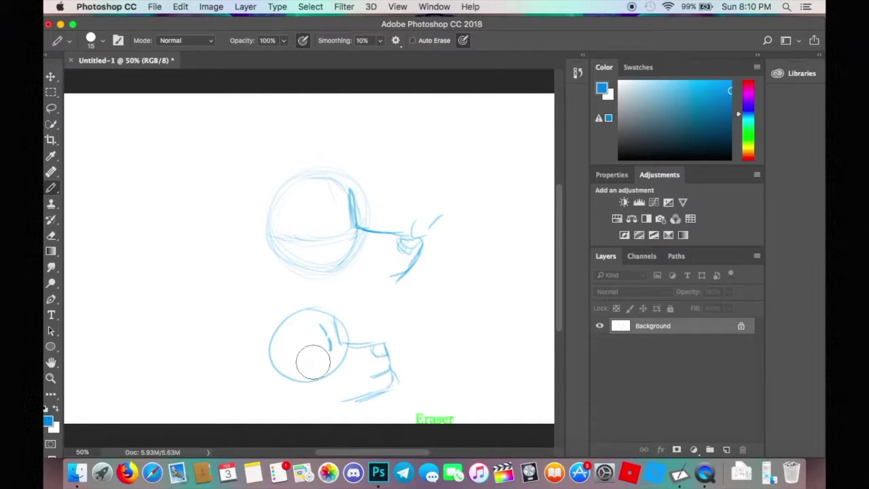
mouse_move(301, 349)
mouse_down()
mouse_move(317, 334)
mouse_move(275, 352)
mouse_move(256, 345)
mouse_move(294, 340)
mouse_move(268, 358)
mouse_move(286, 361)
mouse_move(408, 347)
mouse_move(381, 386)
mouse_move(355, 400)
mouse_move(329, 333)
mouse_up()
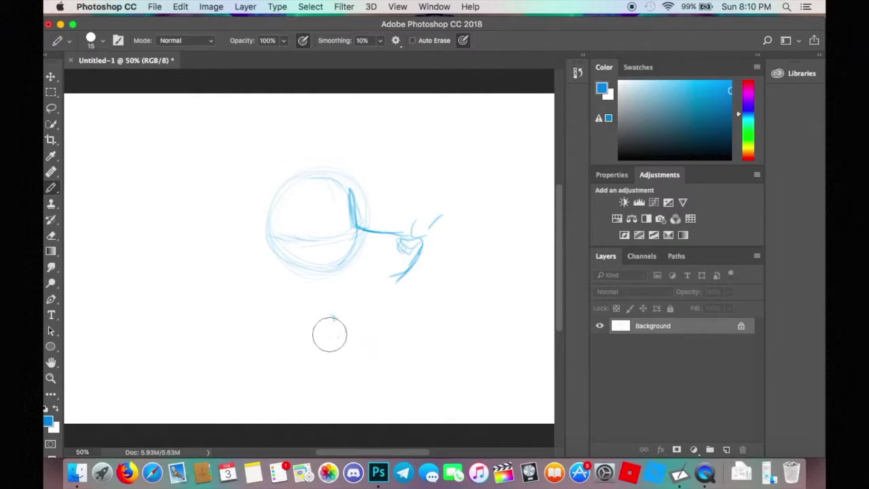
key(b)
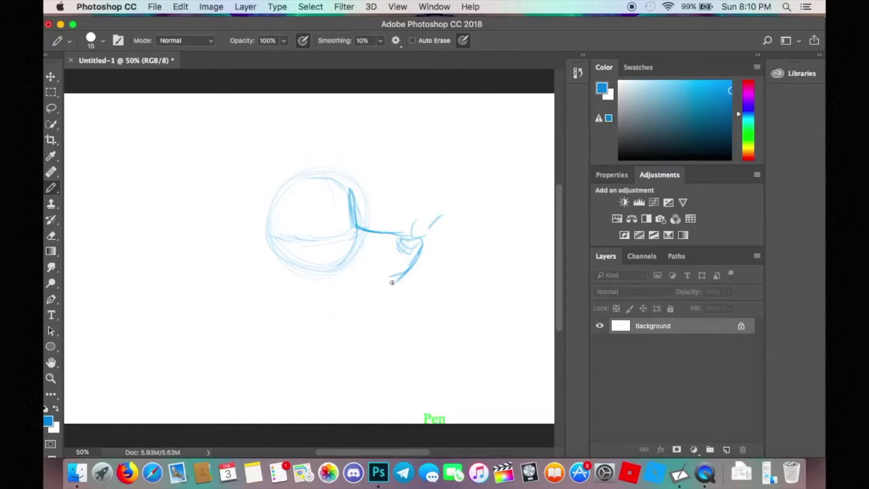
drag(387, 286, 370, 291)
mouse_move(277, 216)
mouse_down()
mouse_move(279, 258)
mouse_move(286, 252)
mouse_move(298, 270)
mouse_move(283, 262)
mouse_move(280, 225)
mouse_move(295, 275)
mouse_move(284, 265)
mouse_move(314, 281)
mouse_up()
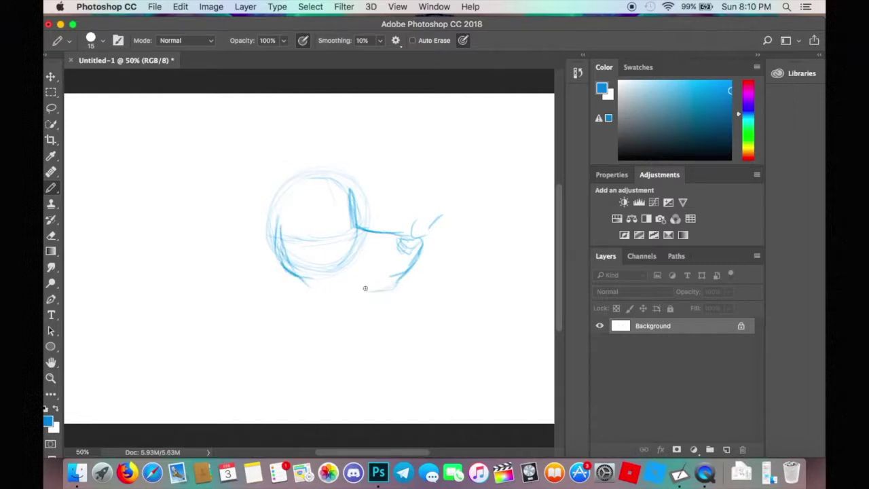
mouse_move(362, 291)
mouse_down()
mouse_move(385, 288)
mouse_move(333, 287)
mouse_move(349, 288)
mouse_up()
Darken the jawline, mark the snout, and draw two lines extending from the nose.
mouse_move(326, 282)
mouse_down()
mouse_move(365, 288)
mouse_move(318, 282)
mouse_move(382, 288)
mouse_move(375, 284)
mouse_move(396, 275)
mouse_move(363, 277)
mouse_up()
drag(391, 249, 387, 272)
drag(432, 239, 475, 212)
drag(434, 261, 482, 276)
drag(345, 273, 378, 275)
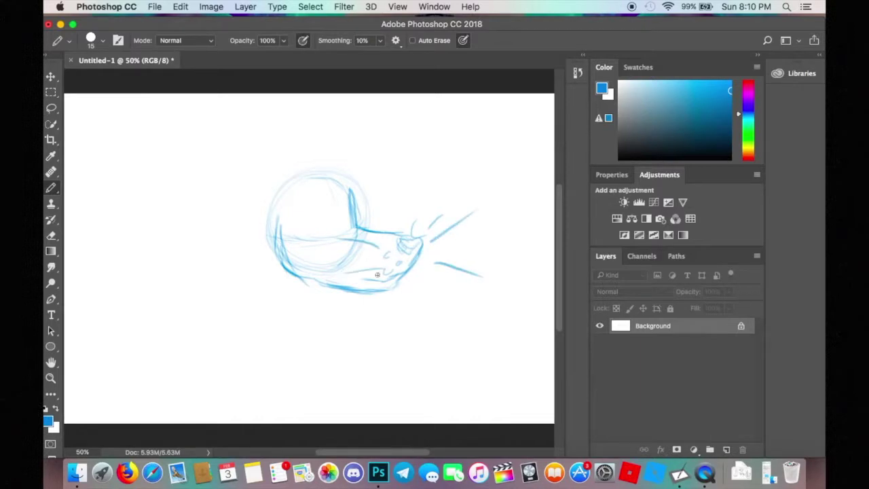
key(super+alt+z)
key(super+alt+z)
Rough out a new figure left of the head with two small arcs and a curved outline.
mouse_move(347, 170)
mouse_down()
mouse_move(290, 198)
mouse_move(332, 169)
mouse_up()
key(super+z)
drag(177, 179, 166, 284)
drag(173, 172, 211, 185)
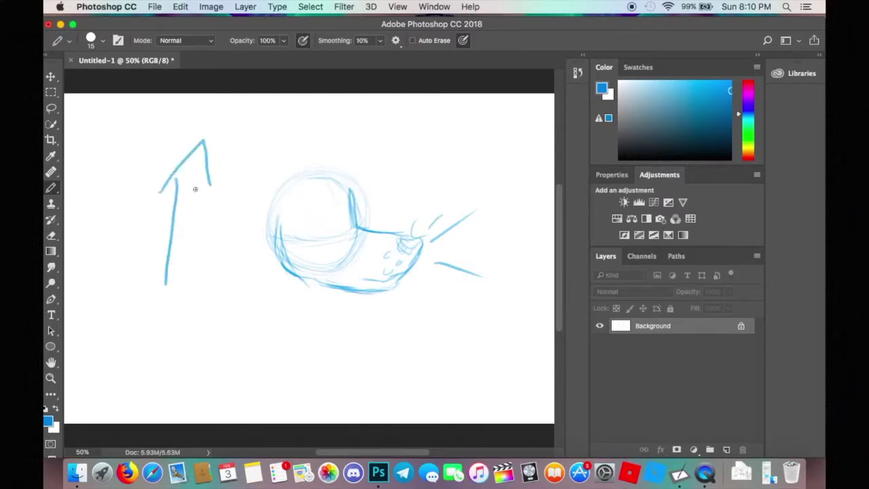
mouse_move(158, 224)
mouse_down()
mouse_move(164, 197)
mouse_move(160, 219)
mouse_up()
key(super+z)
key(super+z)
key(super+z)
mouse_move(192, 191)
mouse_down()
mouse_move(240, 226)
mouse_move(235, 265)
mouse_move(206, 281)
mouse_move(138, 285)
mouse_up()
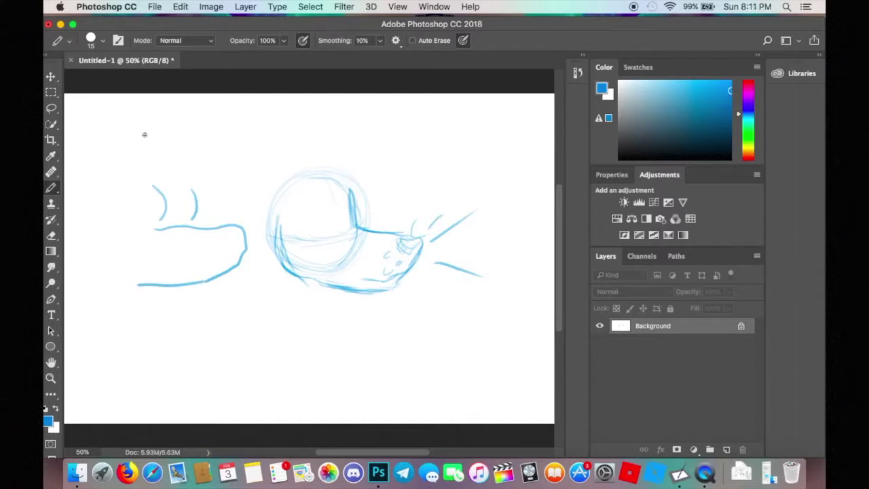
mouse_move(144, 133)
mouse_down()
mouse_move(193, 147)
mouse_move(190, 160)
mouse_move(220, 178)
mouse_move(216, 189)
mouse_move(126, 199)
mouse_move(116, 219)
mouse_move(137, 296)
mouse_up()
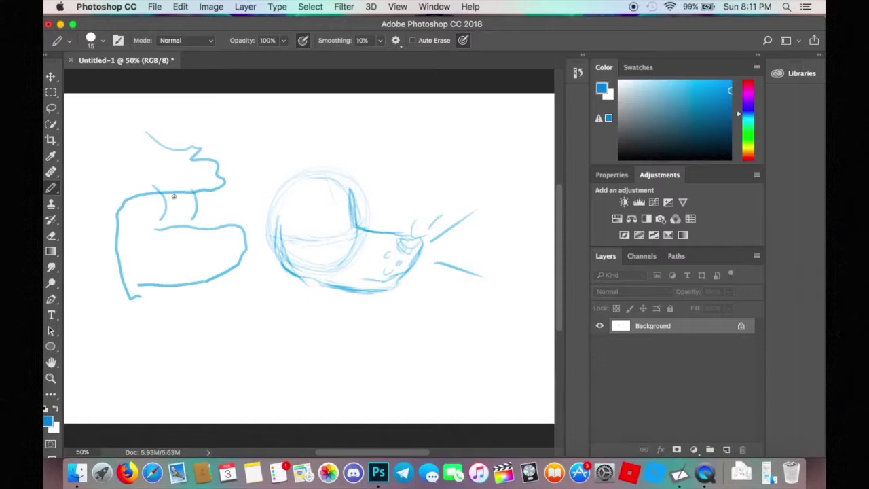
Undo the scribbled left-side figure and its remaining arcs.
mouse_move(171, 201)
mouse_down()
mouse_move(166, 214)
mouse_move(156, 203)
mouse_up()
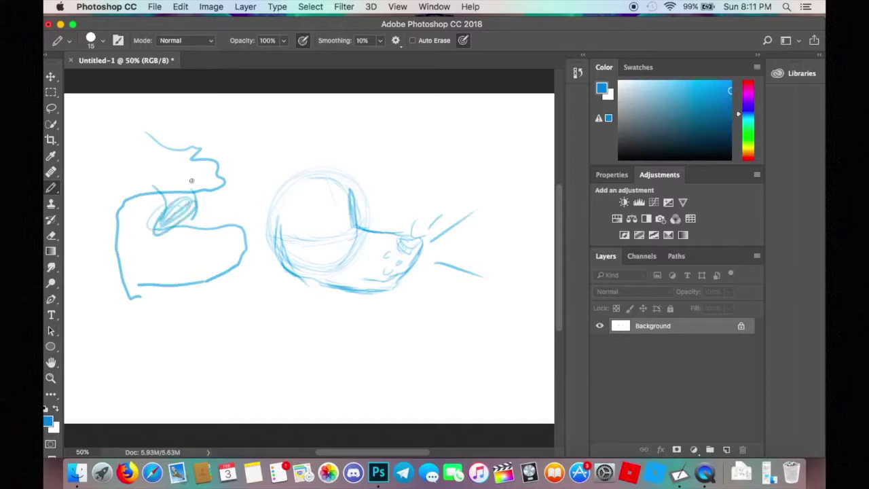
key(super+alt+z)
key(super+alt+z)
key(super+alt+z)
key(super+alt+z)
key(super+alt+z)
key(super+alt+z)
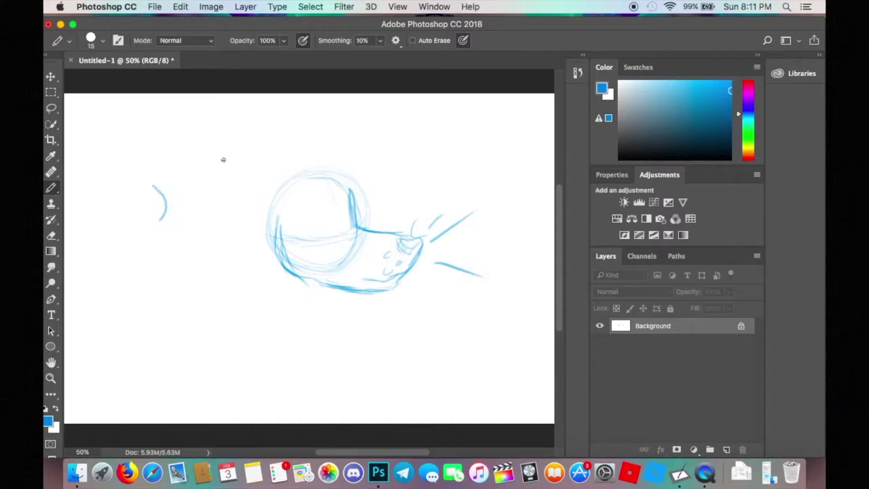
key(super+alt+z)
Zoom in, darken the profile's nose and add a curved stroke inside the head circle.
alt+scroll(353, 222, up, 5)
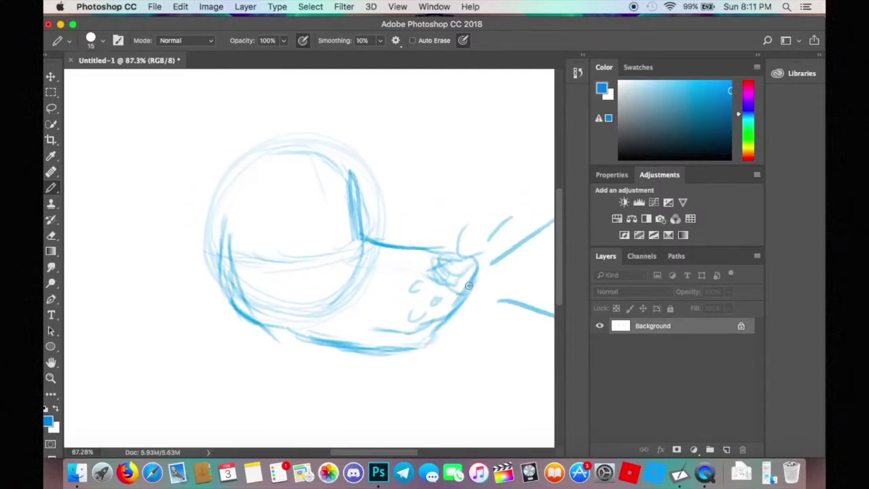
mouse_move(447, 265)
mouse_down()
mouse_move(425, 274)
mouse_move(438, 265)
mouse_move(426, 273)
mouse_move(460, 292)
mouse_move(476, 270)
mouse_up()
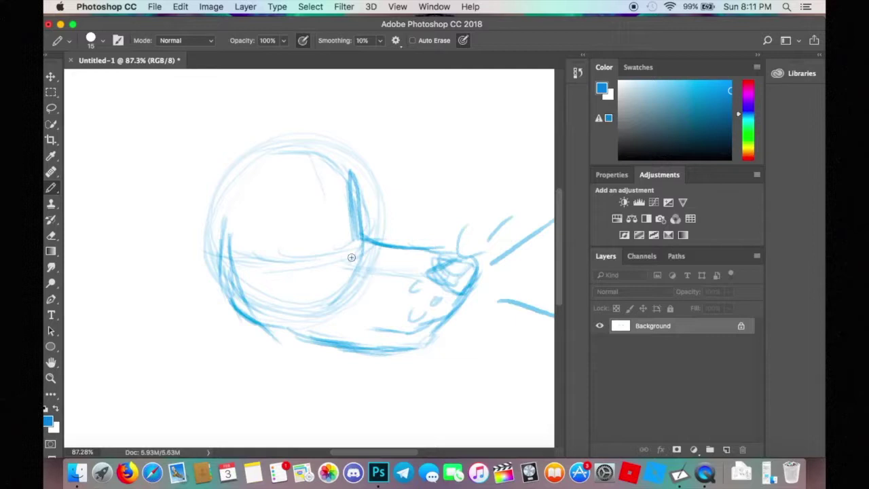
drag(319, 207, 321, 239)
key(cmd+z)
drag(306, 205, 312, 240)
key(super+z)
drag(309, 202, 318, 238)
Draw a pointed ear with inner edge at the head circle's upper left.
mouse_move(252, 172)
mouse_down()
mouse_move(247, 198)
mouse_move(273, 176)
mouse_move(257, 190)
mouse_move(272, 174)
mouse_move(237, 183)
mouse_move(230, 209)
mouse_move(244, 207)
mouse_move(240, 213)
mouse_move(265, 194)
mouse_move(245, 174)
mouse_up()
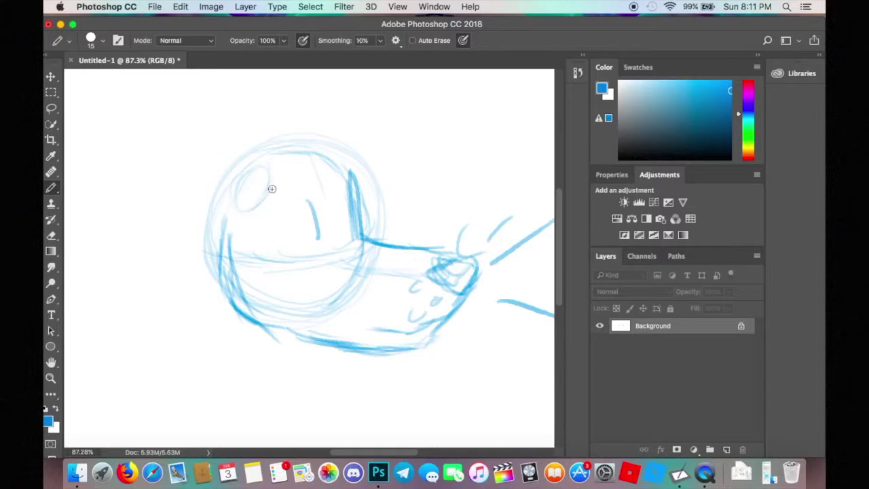
mouse_move(249, 181)
mouse_down()
mouse_move(229, 195)
mouse_move(260, 203)
mouse_up()
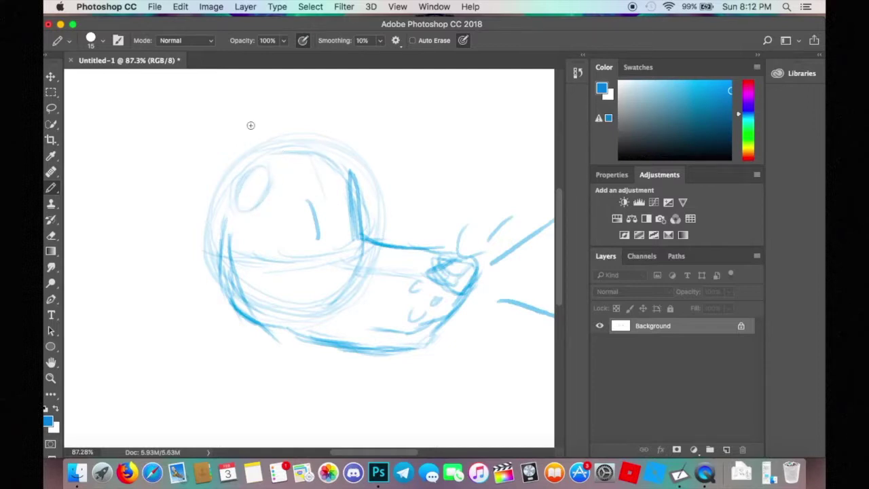
mouse_move(260, 161)
mouse_down()
mouse_move(227, 127)
mouse_move(211, 163)
mouse_up()
key(super+z)
key(super+z)
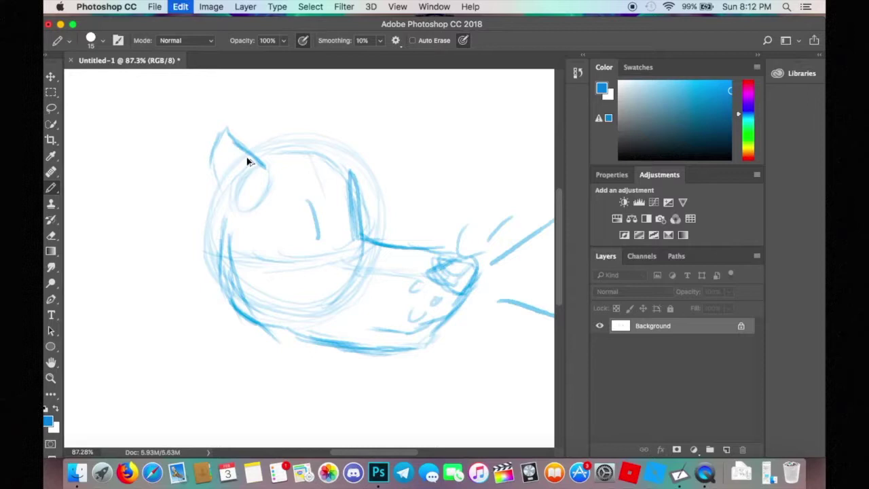
drag(212, 155, 220, 192)
mouse_move(232, 146)
mouse_down()
mouse_move(245, 191)
mouse_move(241, 199)
mouse_move(243, 188)
mouse_move(227, 171)
mouse_move(228, 193)
mouse_up()
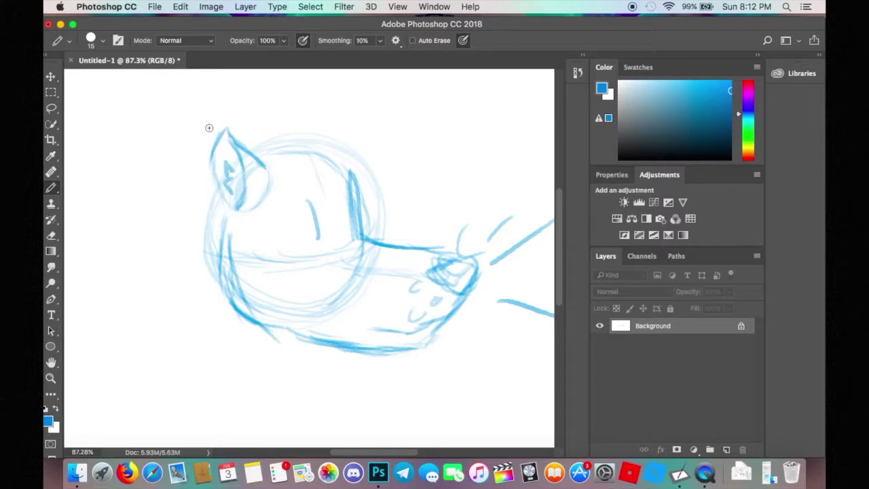
Draw a long rising guide line over the head, above the ear.
drag(176, 140, 229, 121)
key(super+z)
drag(178, 125, 286, 126)
key(super+z)
key(super+z)
mouse_move(179, 131)
mouse_down()
mouse_move(266, 120)
mouse_move(299, 102)
mouse_move(359, 102)
mouse_up()
Sketch a second pointed ear beside the first and link the two ears.
drag(303, 118, 292, 147)
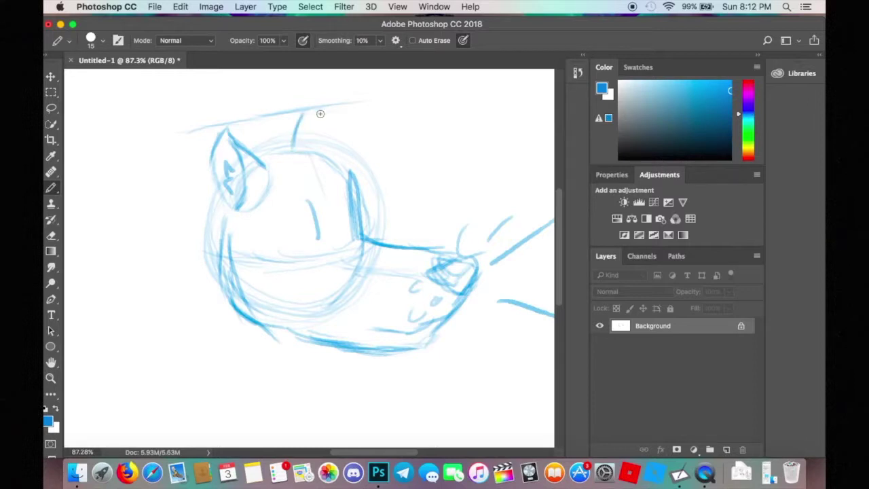
drag(321, 114, 334, 144)
drag(317, 117, 335, 171)
drag(263, 158, 288, 152)
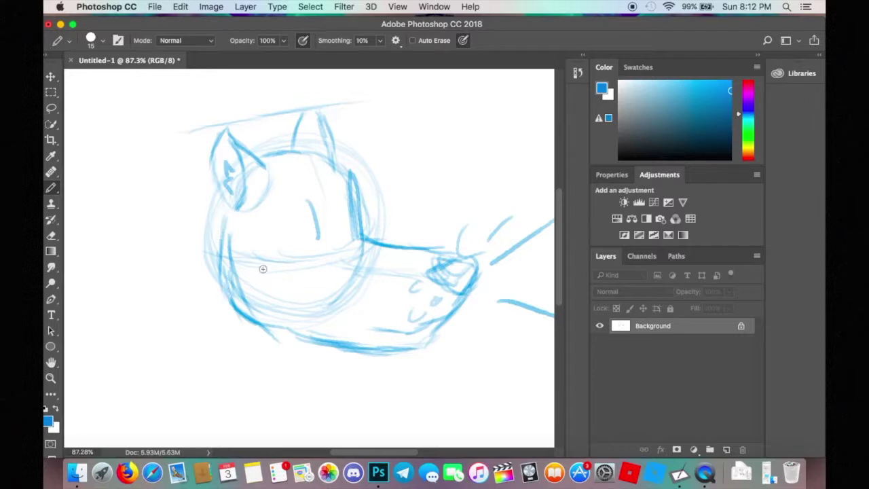
Add jagged fur tufts along the left cheek, undoing the stray snout ellipse and fur strokes.
mouse_move(281, 262)
mouse_down()
mouse_move(261, 274)
mouse_move(275, 281)
mouse_move(252, 281)
mouse_up()
mouse_move(407, 194)
mouse_down()
mouse_move(291, 349)
mouse_move(448, 180)
mouse_move(427, 183)
mouse_up()
key(super+z)
mouse_move(162, 245)
mouse_down()
mouse_move(273, 301)
mouse_move(291, 139)
mouse_up()
key(super+z)
drag(148, 233, 205, 238)
mouse_move(204, 201)
mouse_down()
mouse_move(243, 232)
mouse_move(192, 267)
mouse_up()
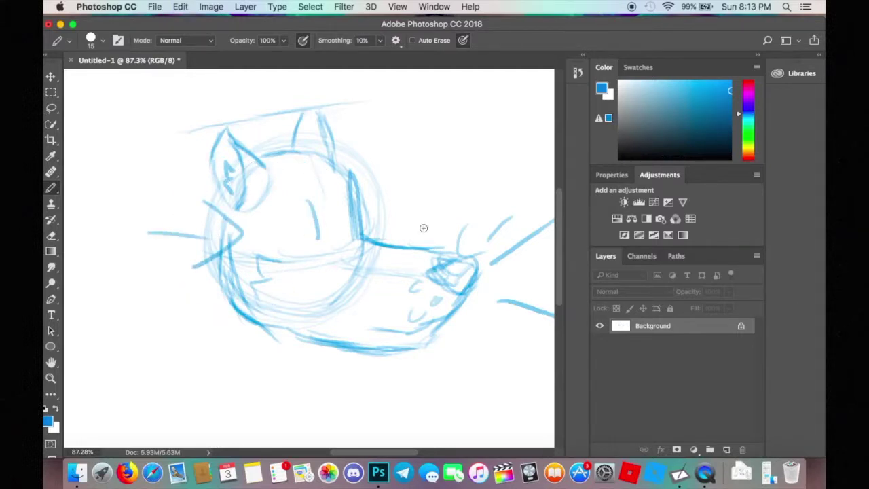
key(super+z)
key(super+z)
key(super+z)
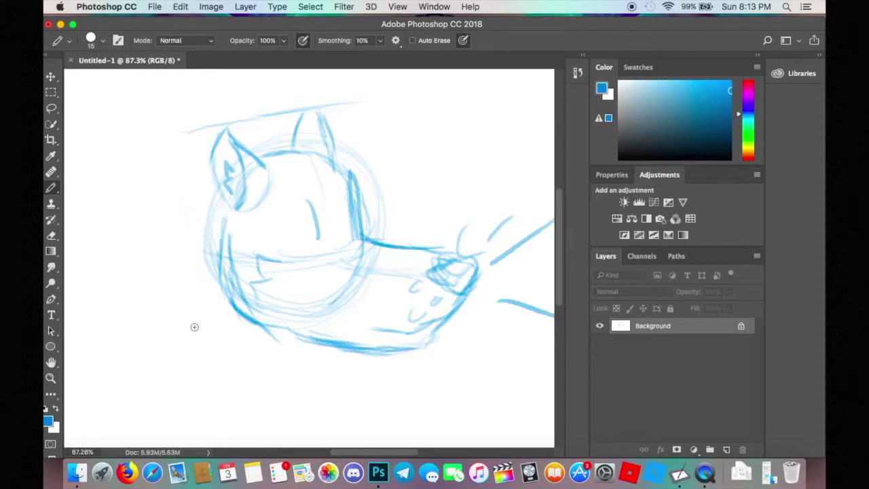
drag(197, 332, 206, 285)
mouse_move(191, 278)
mouse_down()
mouse_move(211, 289)
mouse_move(206, 214)
mouse_up()
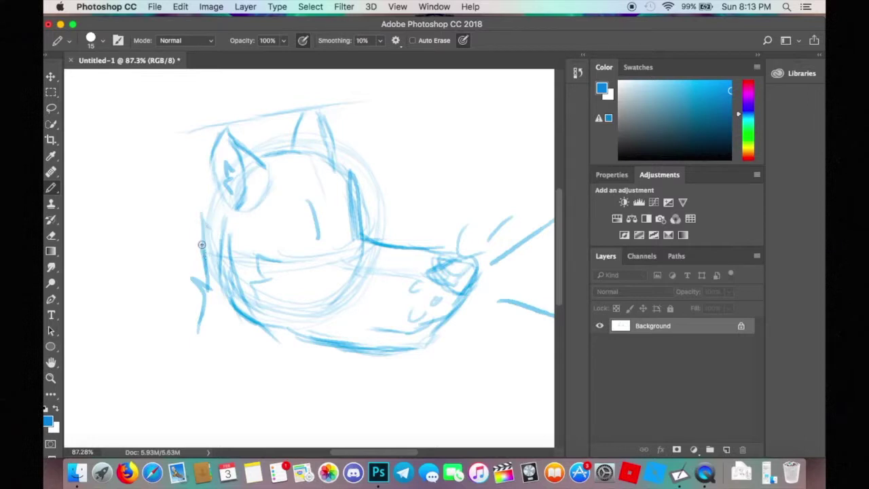
mouse_move(202, 244)
mouse_down()
mouse_move(191, 213)
mouse_move(207, 220)
mouse_move(206, 179)
mouse_up()
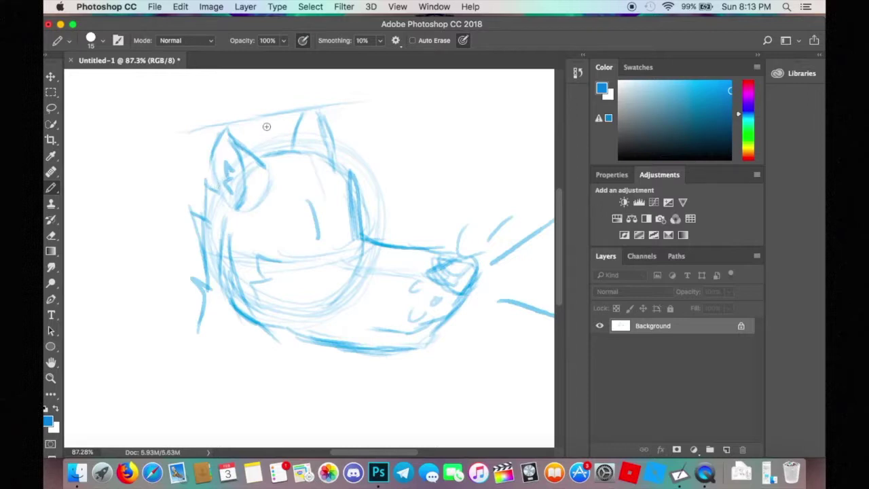
Add spiky fur strokes along the top and upper right of the head.
mouse_move(239, 144)
mouse_down()
mouse_move(270, 129)
mouse_move(290, 140)
mouse_move(302, 131)
mouse_move(271, 139)
mouse_move(312, 134)
mouse_move(312, 148)
mouse_move(375, 141)
mouse_move(360, 175)
mouse_move(330, 190)
mouse_up()
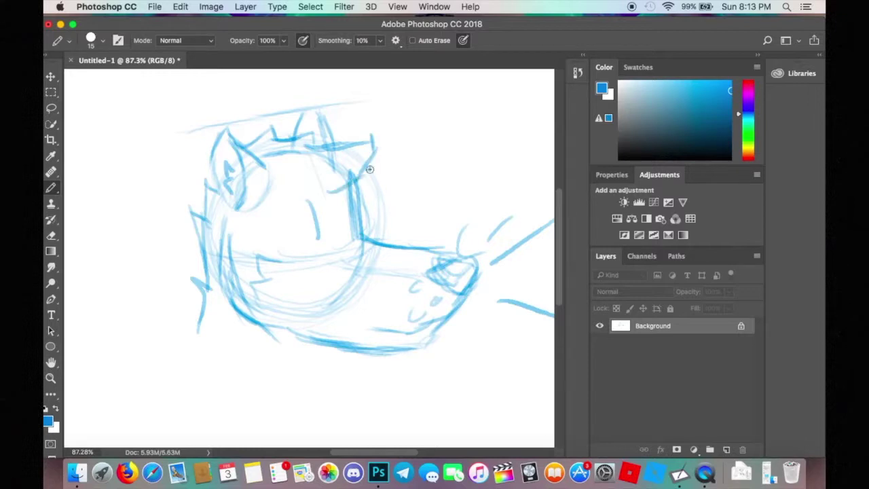
mouse_move(377, 160)
mouse_down()
mouse_move(331, 187)
mouse_move(383, 138)
mouse_move(355, 143)
mouse_up()
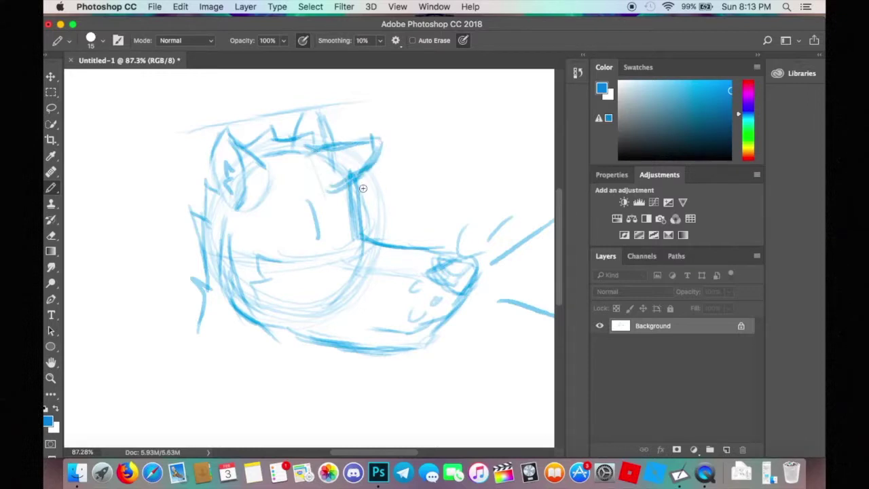
mouse_move(344, 179)
mouse_down()
mouse_move(384, 187)
mouse_move(403, 203)
mouse_up()
drag(365, 228, 411, 195)
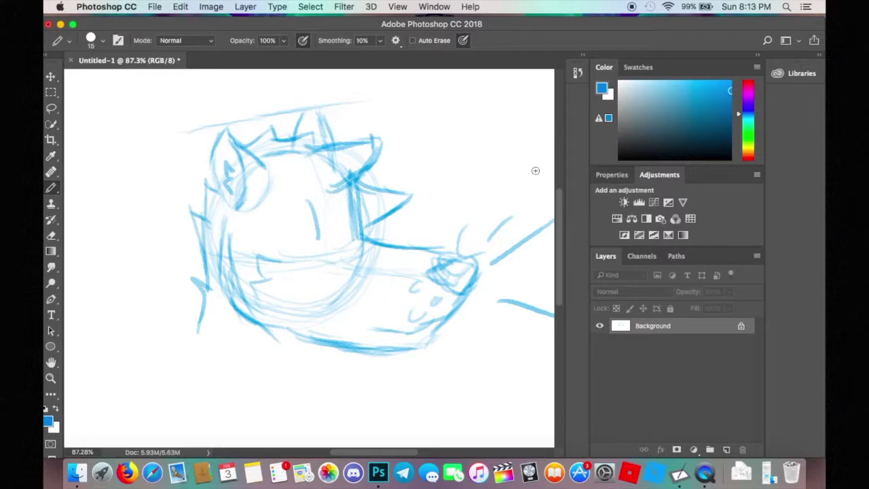
Try neck and lower-jaw strokes below the chin, undoing the unwanted attempts.
scroll(535, 170, down, 3)
scroll(535, 170, right, 2)
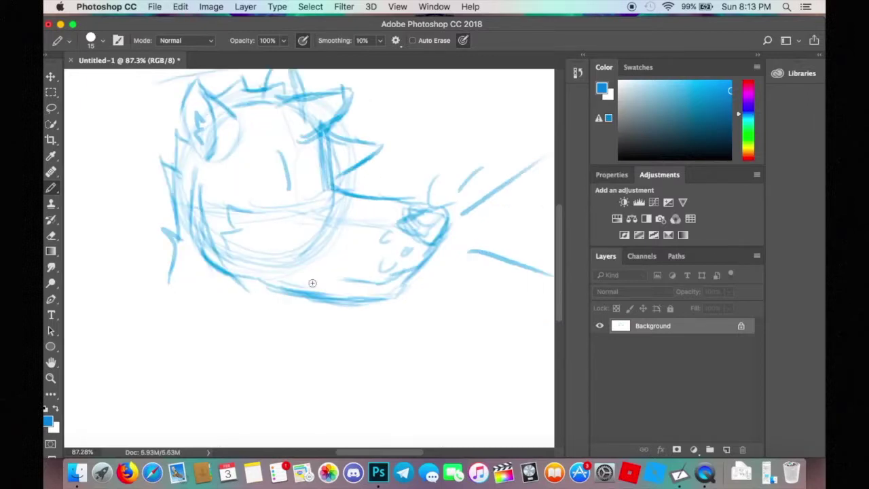
mouse_move(169, 278)
mouse_down()
mouse_move(180, 302)
mouse_move(179, 295)
mouse_move(268, 368)
mouse_move(293, 368)
mouse_move(279, 371)
mouse_move(316, 336)
mouse_up()
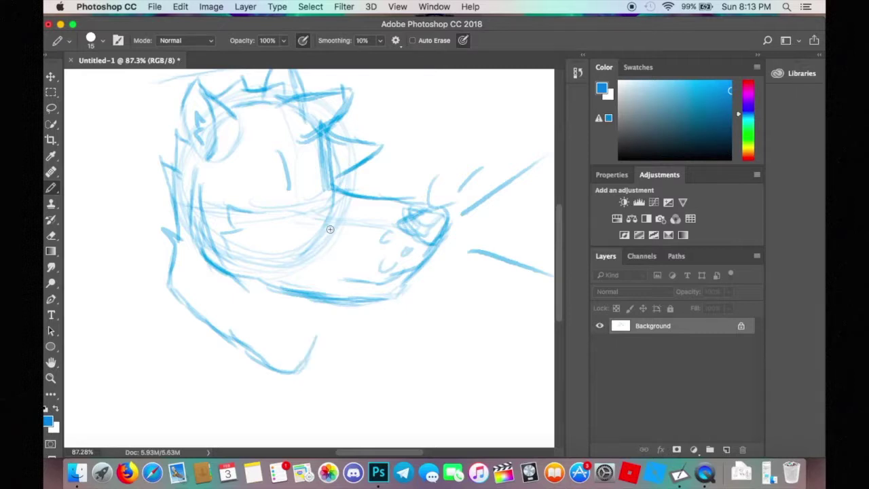
mouse_move(319, 245)
mouse_down()
mouse_move(311, 269)
mouse_move(323, 337)
mouse_move(316, 361)
mouse_up()
drag(334, 208, 329, 314)
key(super+z)
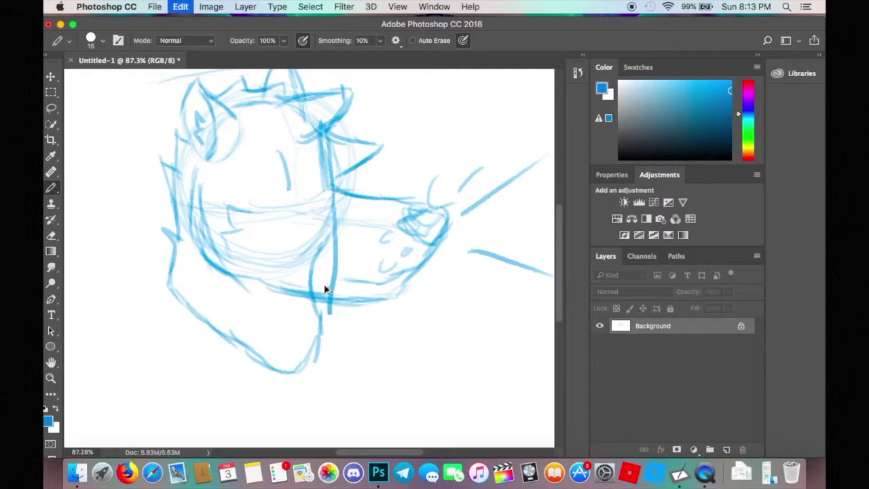
key(alt+super+z)
key(alt+super+z)
key(alt+super+z)
key(alt+super+z)
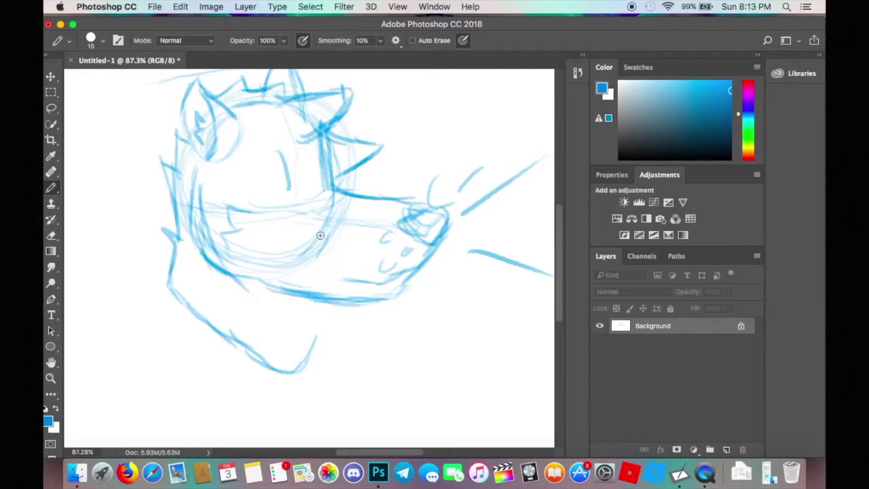
mouse_move(345, 200)
mouse_down()
mouse_move(342, 336)
mouse_move(330, 386)
mouse_move(215, 317)
mouse_move(195, 292)
mouse_up()
key(super+z)
mouse_move(343, 300)
mouse_down()
mouse_move(342, 360)
mouse_move(321, 384)
mouse_move(229, 357)
mouse_move(190, 275)
mouse_move(192, 249)
mouse_up()
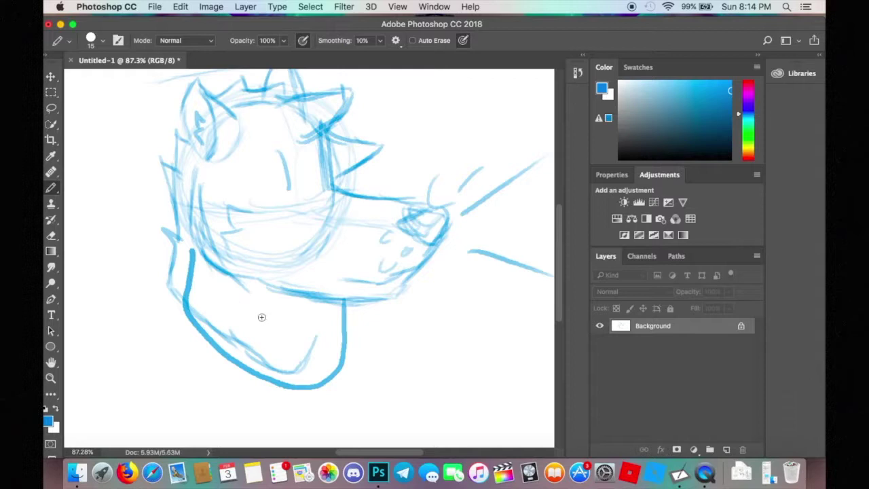
key(super+z)
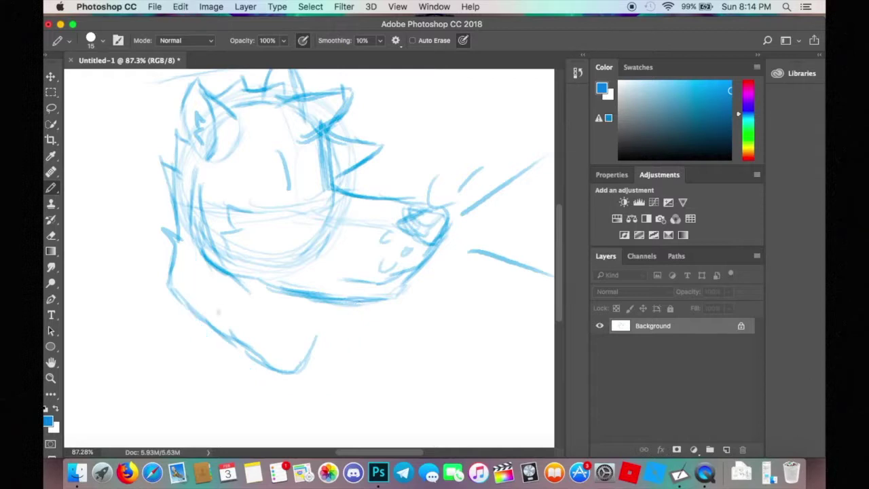
Draw a vertical left-cheek line and a straight chin edge rising toward the jaw.
drag(176, 197, 178, 232)
key(super+z)
drag(175, 188, 178, 299)
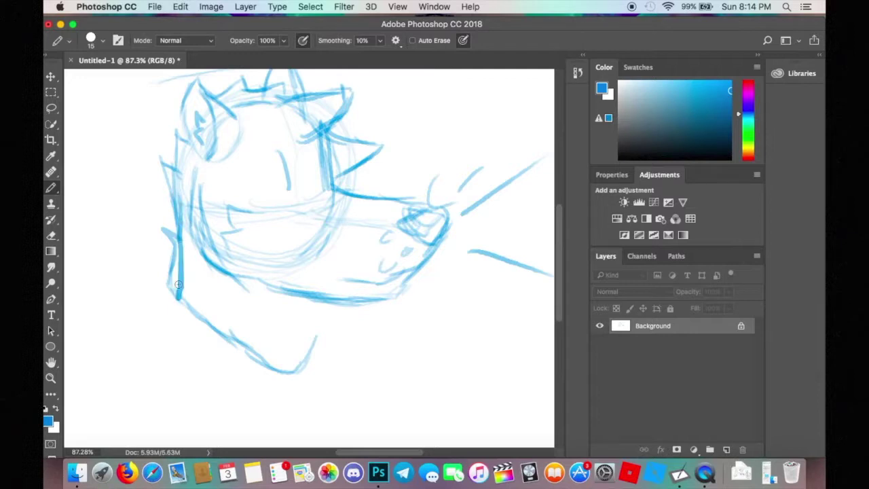
mouse_move(330, 234)
mouse_down()
mouse_move(314, 262)
mouse_move(312, 352)
mouse_move(298, 362)
mouse_move(213, 330)
mouse_move(180, 306)
mouse_up()
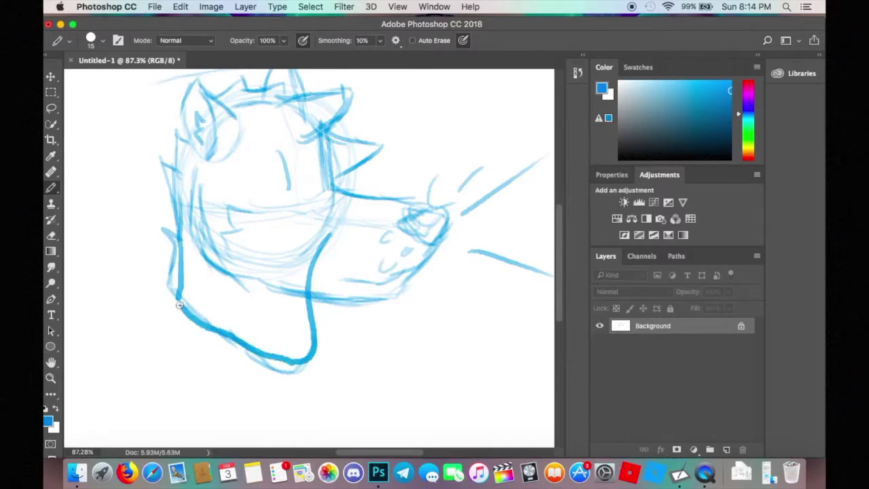
key(super+z)
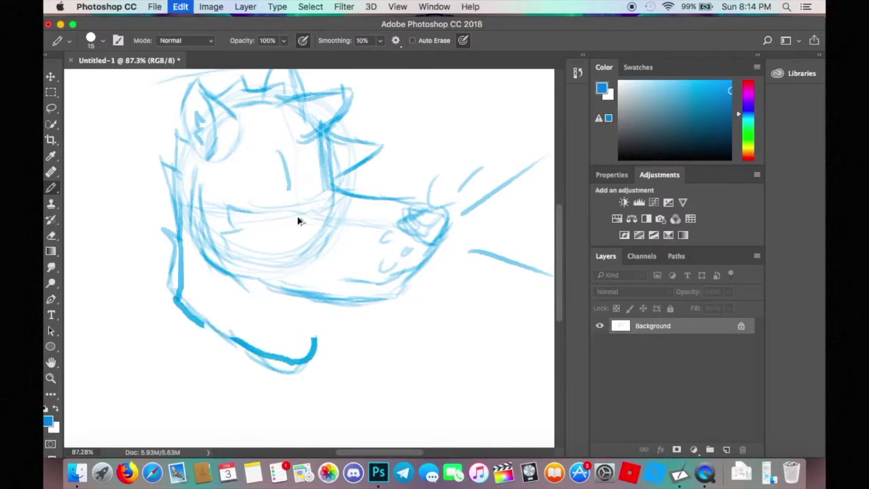
key(alt+super+z)
key(alt+super+z)
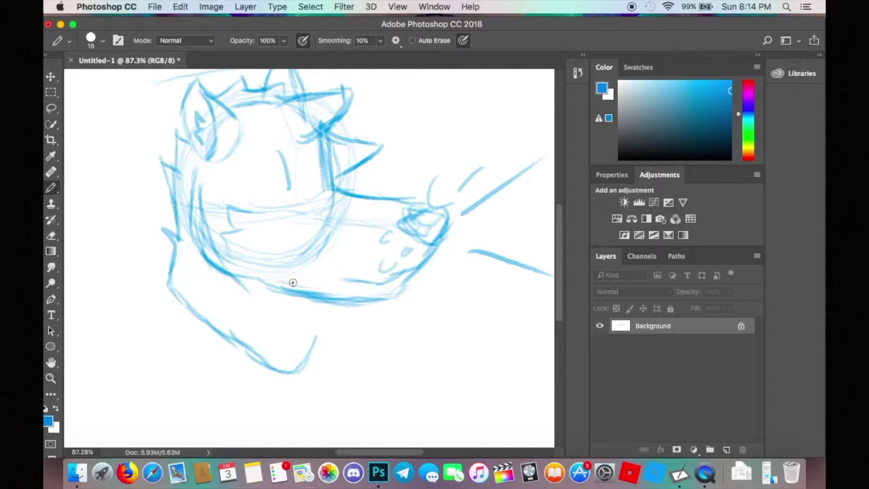
click(306, 294)
shift+click(308, 345)
drag(308, 347, 296, 368)
mouse_move(309, 331)
mouse_down()
mouse_move(298, 294)
mouse_move(309, 319)
mouse_move(305, 363)
mouse_move(239, 354)
mouse_move(170, 300)
mouse_move(177, 217)
mouse_up()
scroll(321, 277, left, 2)
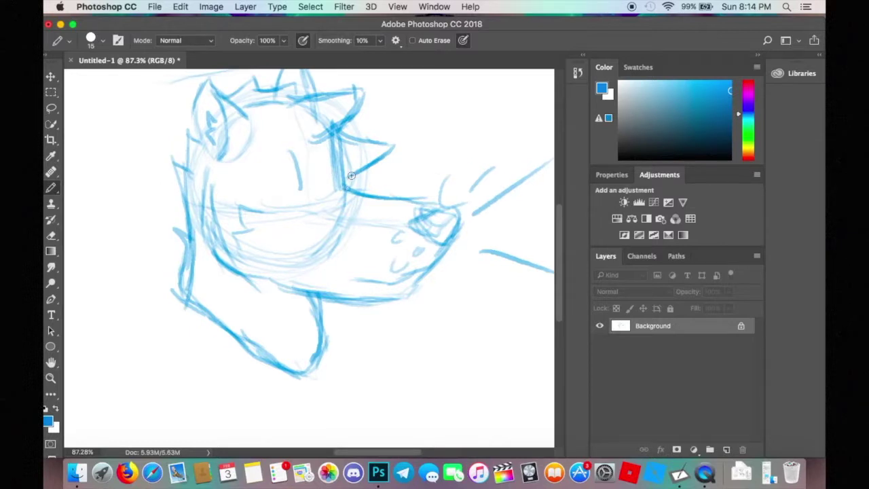
Erase part of the line above the muzzle and add brow strokes on the upper head.
key(e)
mouse_move(340, 153)
mouse_down()
mouse_move(337, 175)
mouse_move(347, 173)
mouse_move(332, 160)
mouse_move(340, 146)
mouse_move(332, 173)
mouse_move(358, 178)
mouse_move(388, 146)
mouse_move(335, 137)
mouse_move(321, 158)
mouse_move(310, 145)
mouse_move(344, 171)
mouse_move(327, 165)
mouse_move(343, 160)
mouse_move(336, 190)
mouse_move(350, 186)
mouse_move(311, 202)
mouse_move(367, 177)
mouse_move(323, 162)
mouse_move(301, 141)
mouse_up()
key(b)
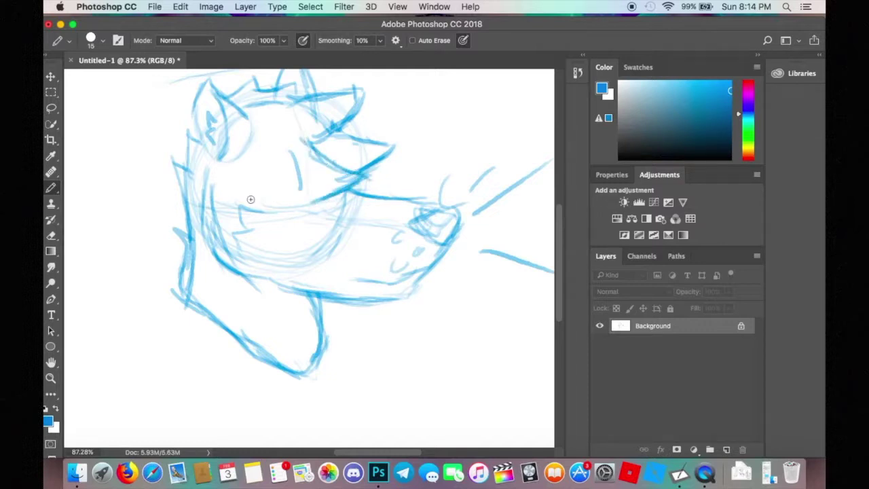
mouse_move(247, 131)
mouse_down()
mouse_move(278, 159)
mouse_move(270, 150)
mouse_move(275, 134)
mouse_move(284, 137)
mouse_up()
Pan around the canvas to review the whole wolf profile sketch.
scroll(350, 141, down, 5)
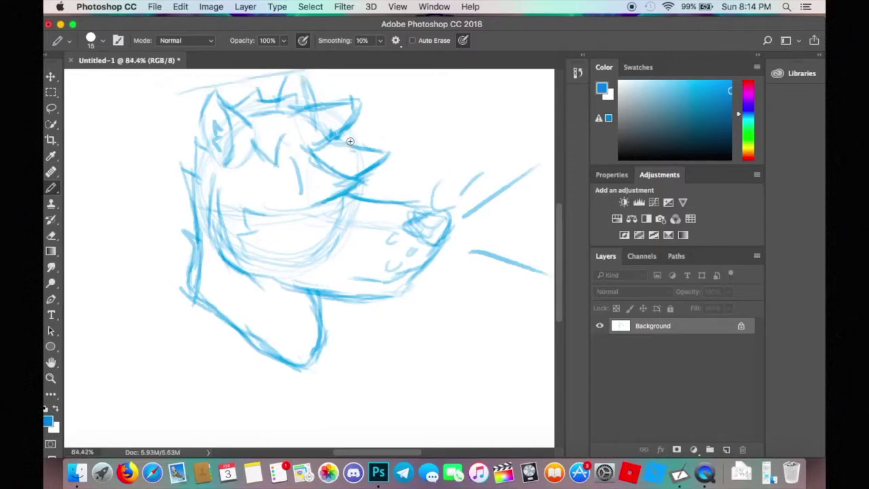
scroll(351, 141, left, 4)
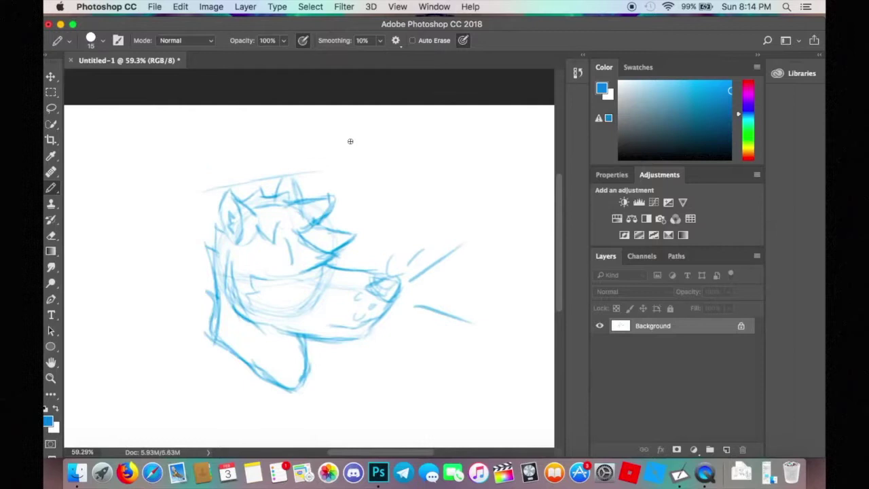
scroll(350, 141, right, 12)
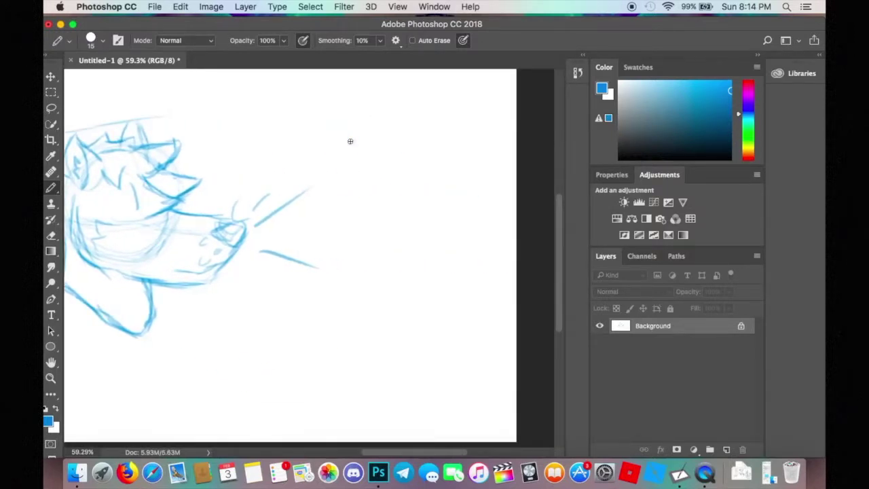
scroll(351, 141, up, 8)
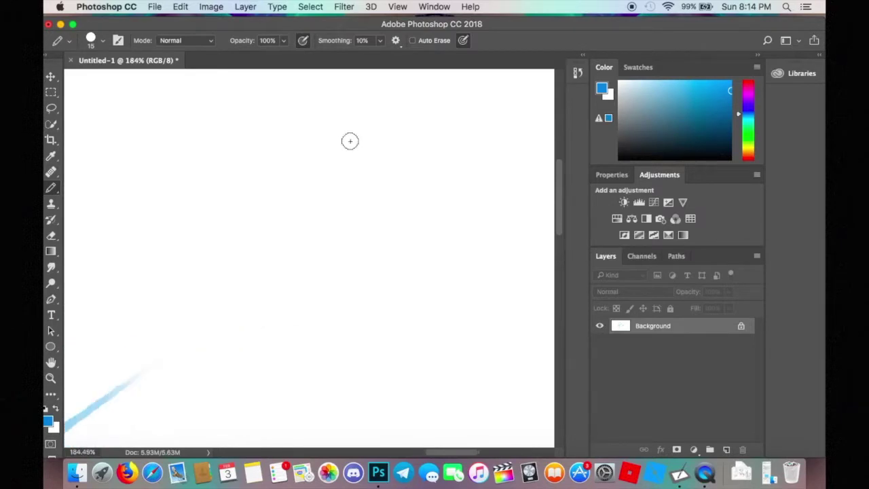
scroll(328, 173, down, 4)
scroll(328, 172, down, 5)
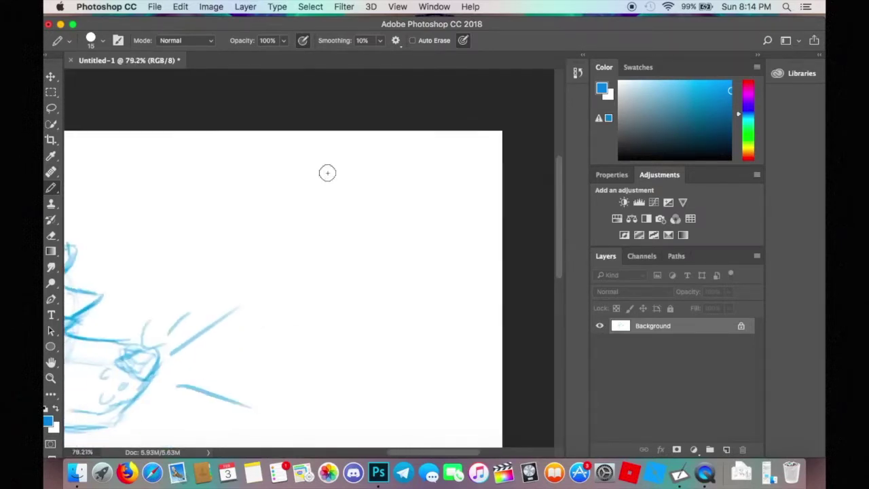
scroll(327, 172, down, 1)
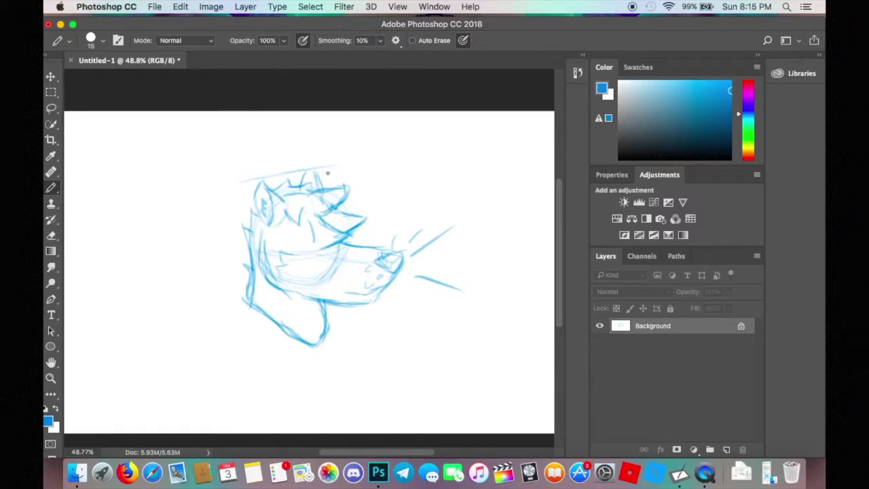
Start a new document with the 1080p preset: 1920 × 1080 px, 300 ppi, RGB.
key(ctrl+F2)
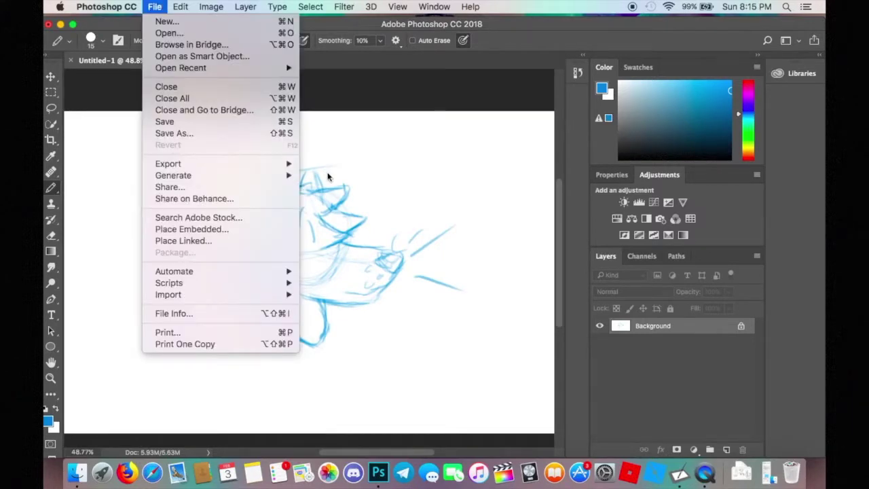
key(Escape)
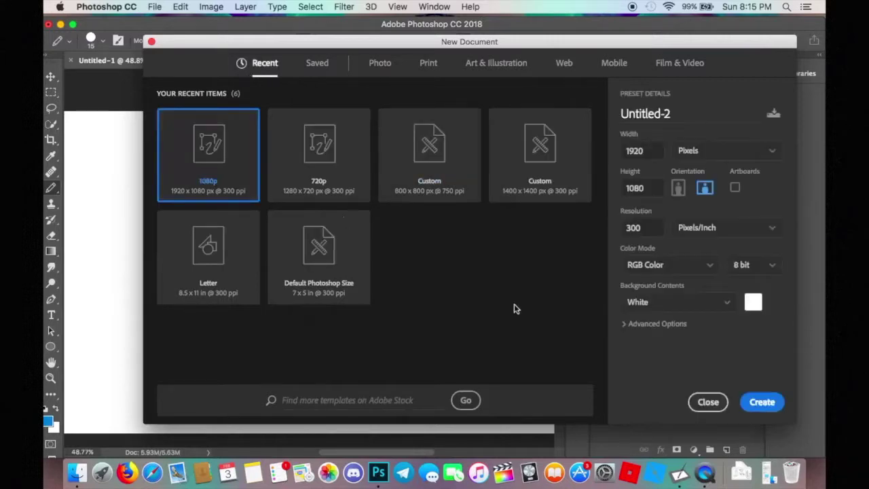
Create the 1920 × 1080 document and sketch a head circle with cross guidelines.
click(761, 402)
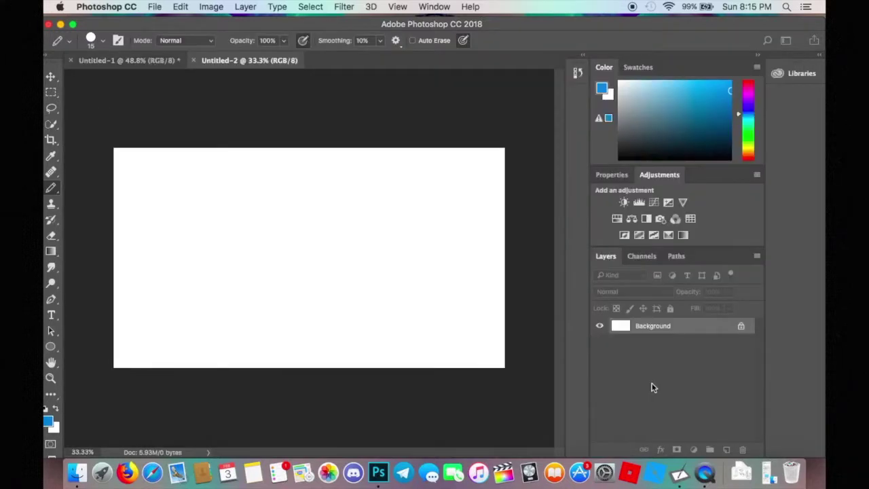
scroll(309, 258, up, 3)
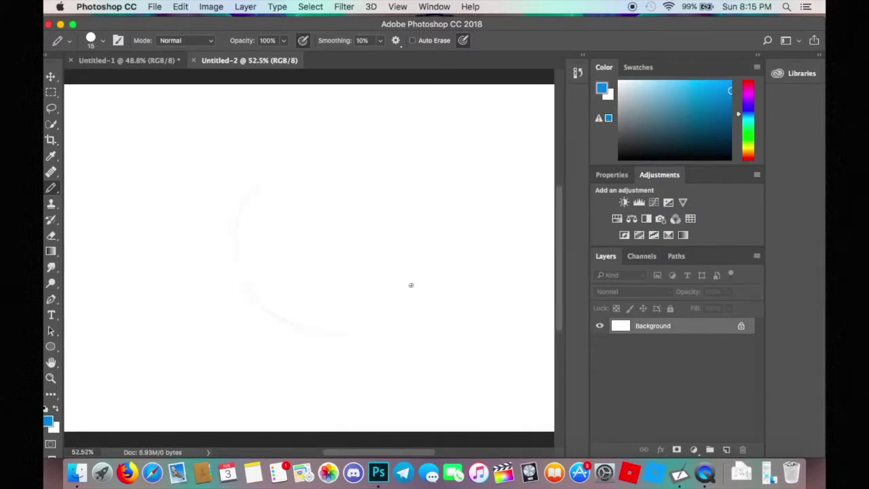
mouse_move(410, 285)
mouse_down()
mouse_move(249, 195)
mouse_move(238, 287)
mouse_move(423, 245)
mouse_move(365, 144)
mouse_move(319, 325)
mouse_move(383, 320)
mouse_move(412, 197)
mouse_move(248, 201)
mouse_up()
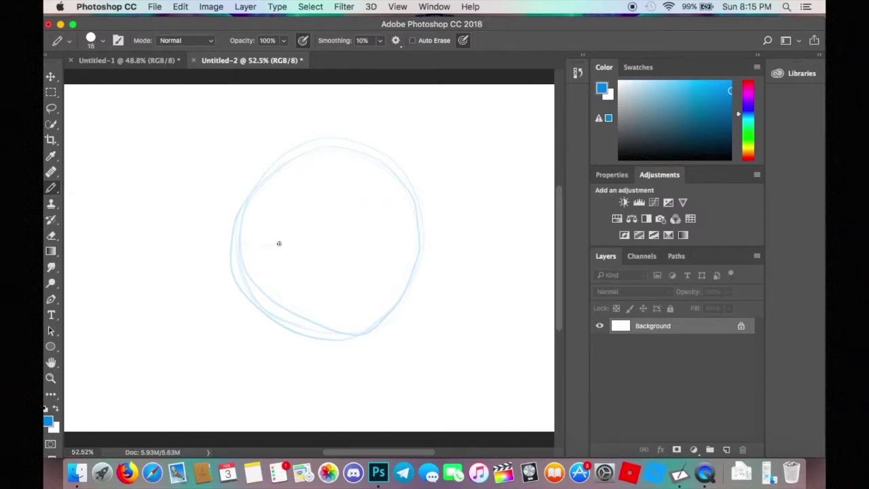
mouse_move(259, 244)
mouse_down()
mouse_move(340, 252)
mouse_move(320, 256)
mouse_move(358, 250)
mouse_up()
mouse_move(418, 237)
mouse_down()
mouse_move(379, 257)
mouse_move(412, 245)
mouse_move(307, 260)
mouse_move(259, 254)
mouse_up()
drag(330, 154, 332, 258)
mouse_move(325, 209)
mouse_down()
mouse_move(339, 335)
mouse_move(330, 261)
mouse_up()
drag(271, 257, 408, 237)
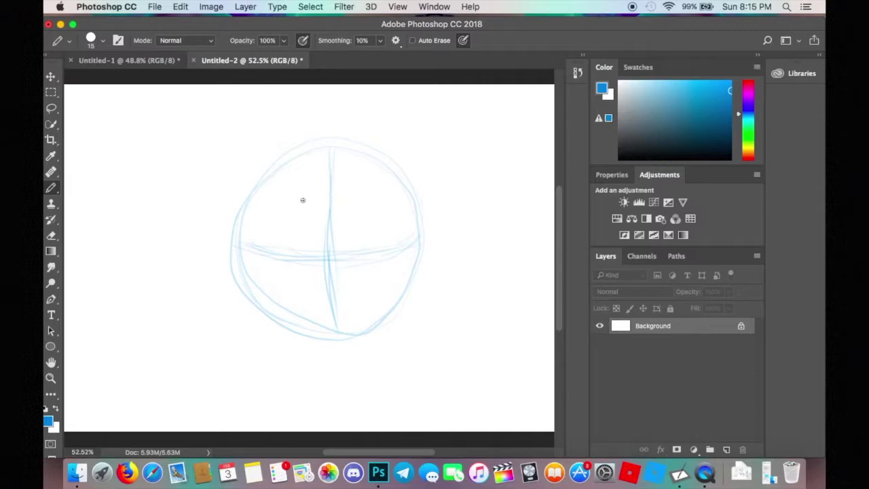
Add a short brow line, a small muzzle circle and a nose at its top.
mouse_move(302, 204)
mouse_down()
mouse_move(351, 205)
mouse_move(293, 207)
mouse_move(320, 214)
mouse_up()
drag(326, 331, 311, 323)
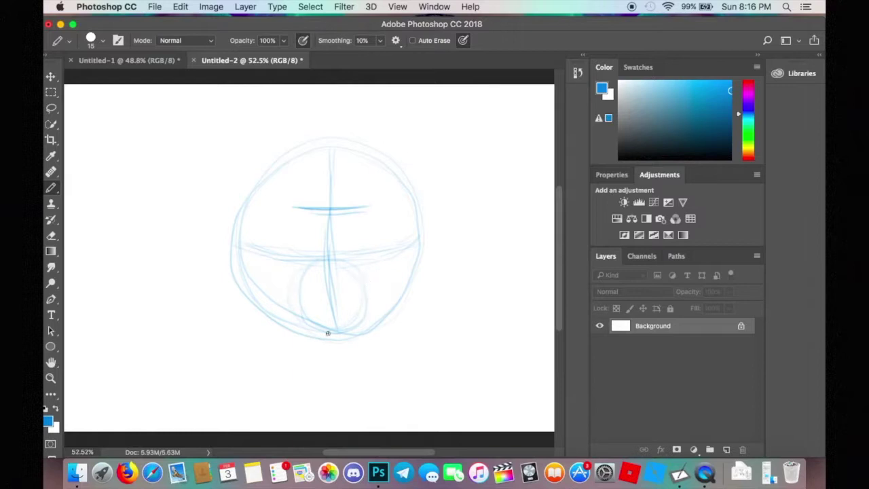
mouse_move(370, 306)
mouse_down()
mouse_move(305, 295)
mouse_move(371, 283)
mouse_move(330, 328)
mouse_move(303, 299)
mouse_up()
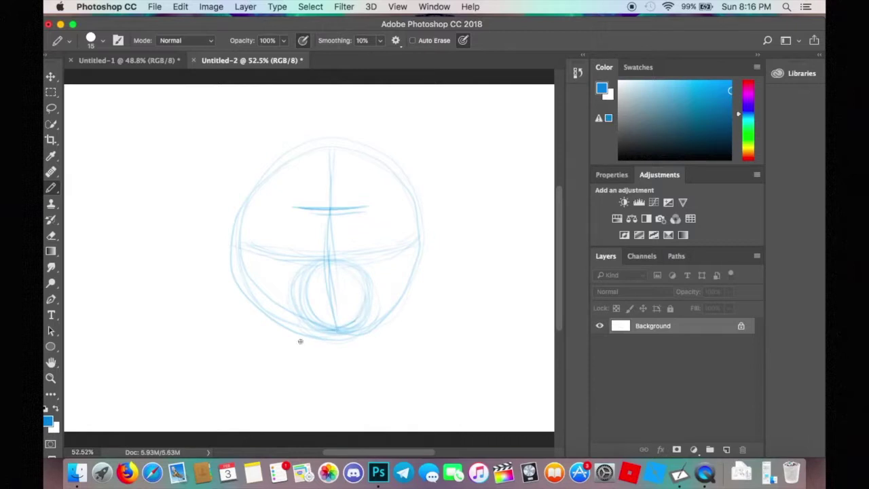
mouse_move(310, 309)
mouse_down()
mouse_move(316, 330)
mouse_move(363, 329)
mouse_up()
mouse_move(318, 263)
mouse_down()
mouse_move(343, 261)
mouse_move(319, 263)
mouse_move(324, 280)
mouse_move(350, 262)
mouse_move(338, 276)
mouse_up()
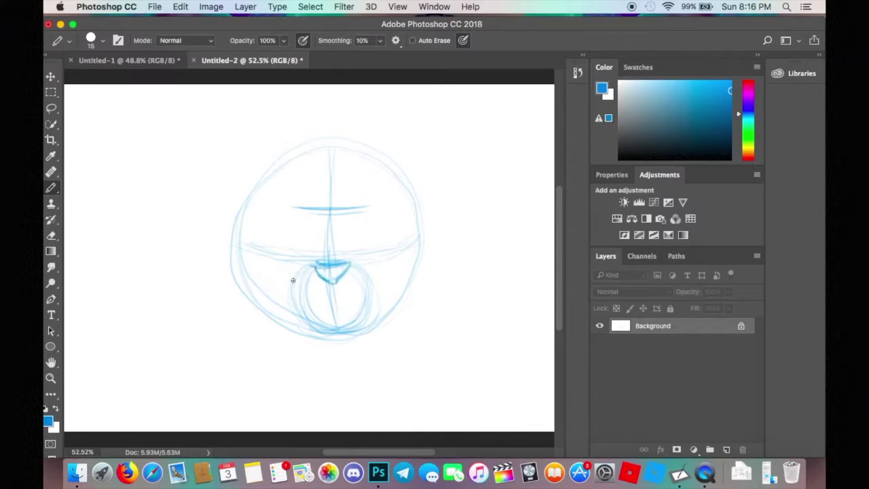
Sketch two V-shaped nose studies in the blank area left of the head.
scroll(388, 261, left, 8)
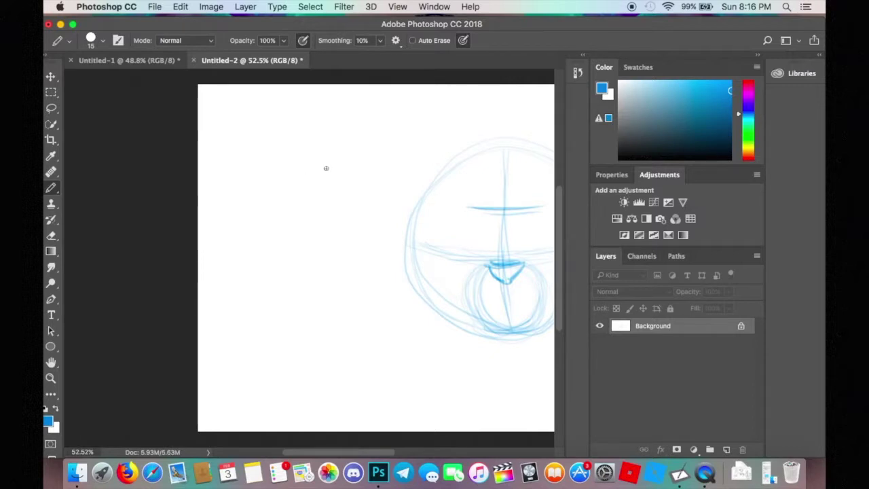
mouse_move(310, 166)
mouse_down()
mouse_move(329, 184)
mouse_move(338, 177)
mouse_move(334, 185)
mouse_move(344, 168)
mouse_move(293, 179)
mouse_up()
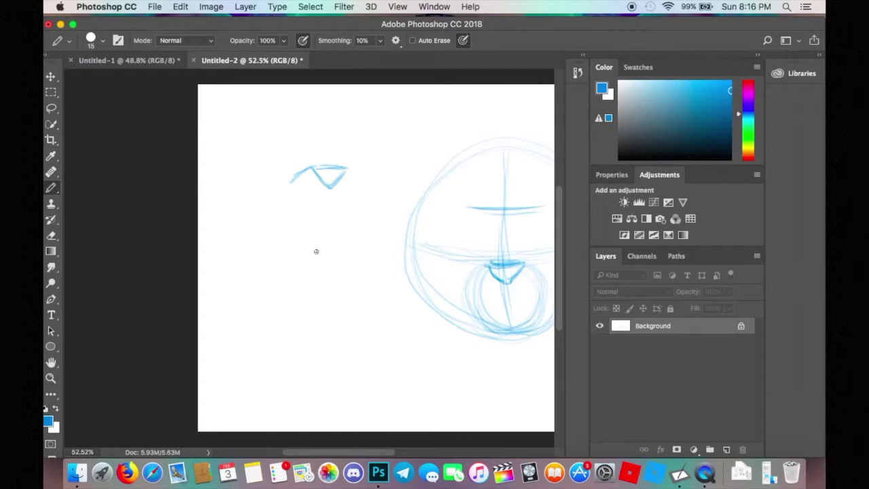
mouse_move(341, 247)
mouse_down()
mouse_move(300, 247)
mouse_move(314, 271)
mouse_move(335, 254)
mouse_move(326, 267)
mouse_move(361, 262)
mouse_up()
drag(303, 250, 279, 270)
mouse_move(346, 249)
mouse_down()
mouse_move(360, 264)
mouse_move(307, 242)
mouse_move(298, 257)
mouse_up()
Add a mouth line and a rounded lower-lip muzzle study below the nose.
mouse_move(311, 301)
mouse_down()
mouse_move(335, 302)
mouse_move(295, 305)
mouse_move(309, 321)
mouse_move(297, 309)
mouse_move(334, 305)
mouse_up()
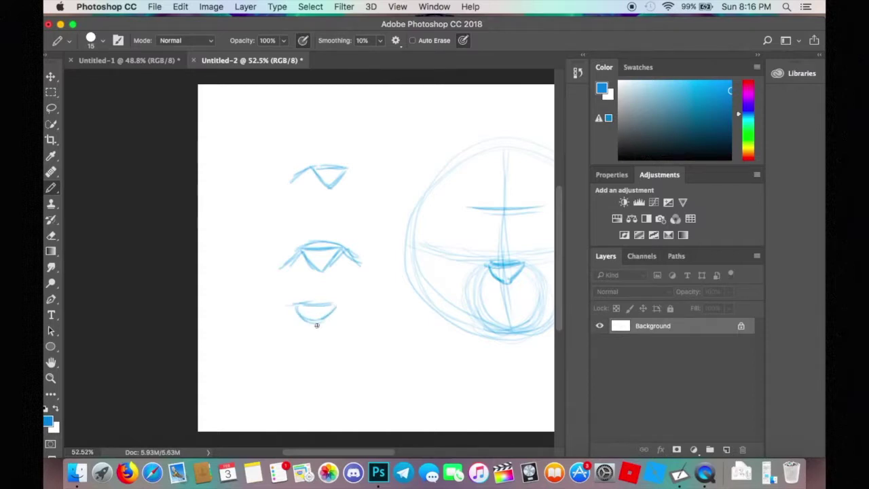
key(super+z)
mouse_move(295, 347)
mouse_down()
mouse_move(333, 344)
mouse_move(323, 357)
mouse_up()
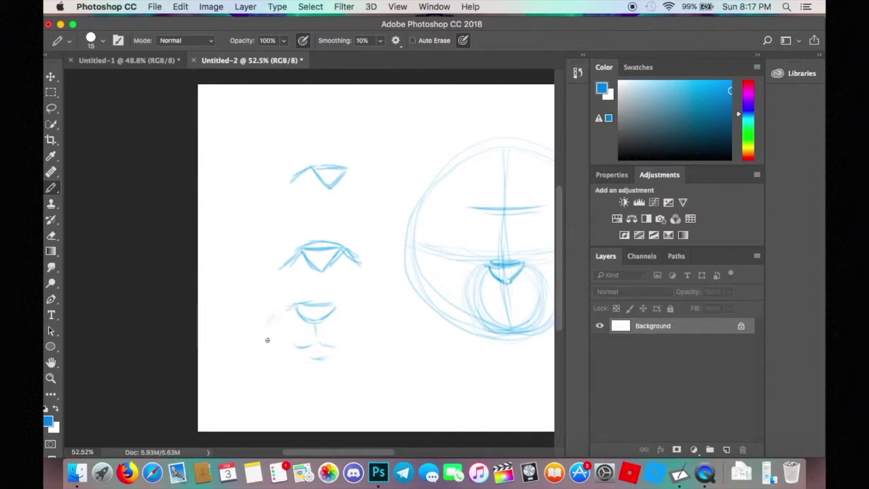
drag(275, 313, 270, 343)
mouse_move(364, 314)
mouse_down()
mouse_move(362, 336)
mouse_move(341, 355)
mouse_up()
mouse_move(269, 341)
mouse_down()
mouse_move(309, 362)
mouse_move(362, 347)
mouse_move(352, 344)
mouse_move(331, 366)
mouse_up()
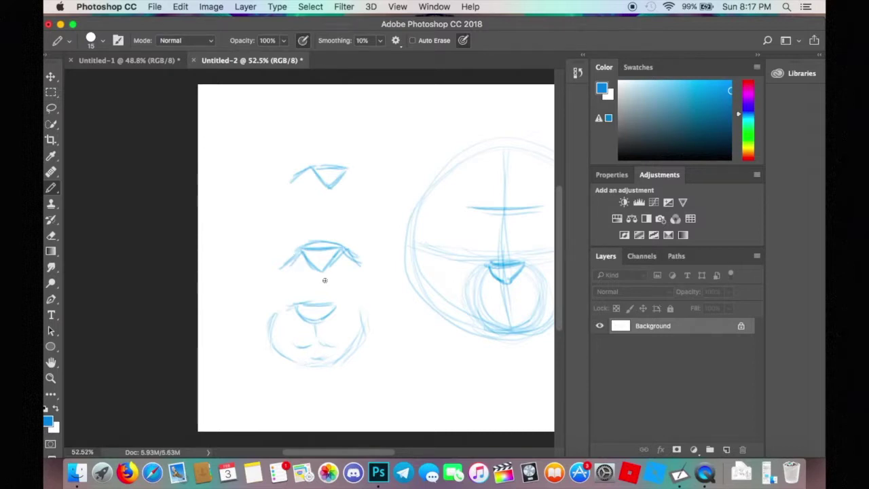
Add small strokes under the middle and top nose studies and along the top one's right side.
drag(325, 280, 324, 288)
drag(321, 204, 337, 205)
key(super+z)
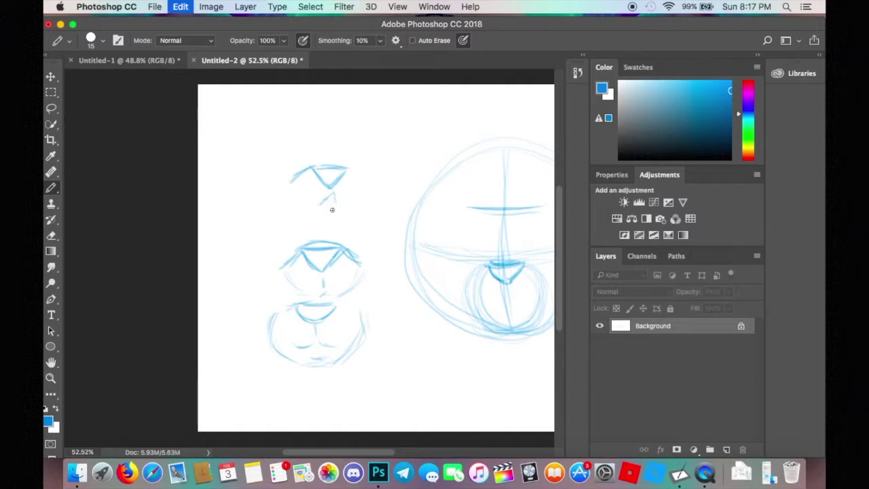
mouse_move(331, 197)
mouse_down()
mouse_move(289, 205)
mouse_move(297, 208)
mouse_move(289, 190)
mouse_move(314, 215)
mouse_move(333, 219)
mouse_move(354, 205)
mouse_move(319, 216)
mouse_move(316, 216)
mouse_up()
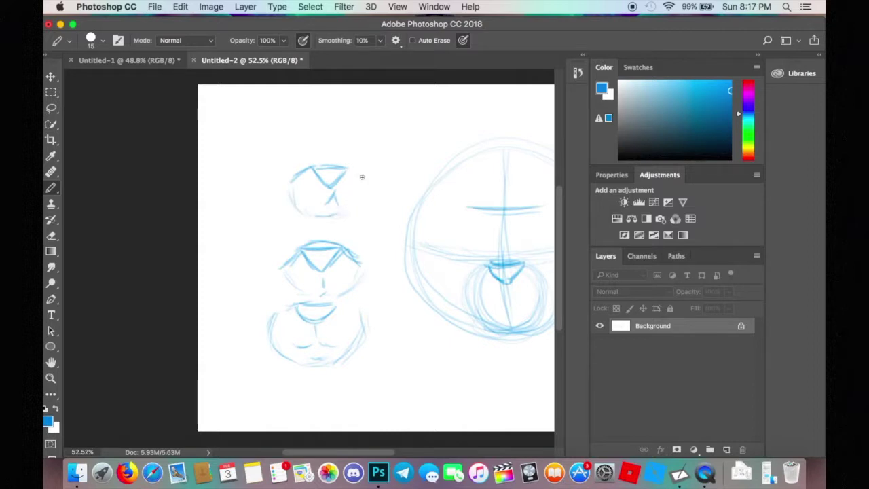
mouse_move(356, 185)
mouse_down()
mouse_move(351, 180)
mouse_move(350, 210)
mouse_up()
Pencil a nose mark, mouth and chin in the big head's muzzle, then darken its bottom and lower-left edges.
scroll(368, 229, right, 5)
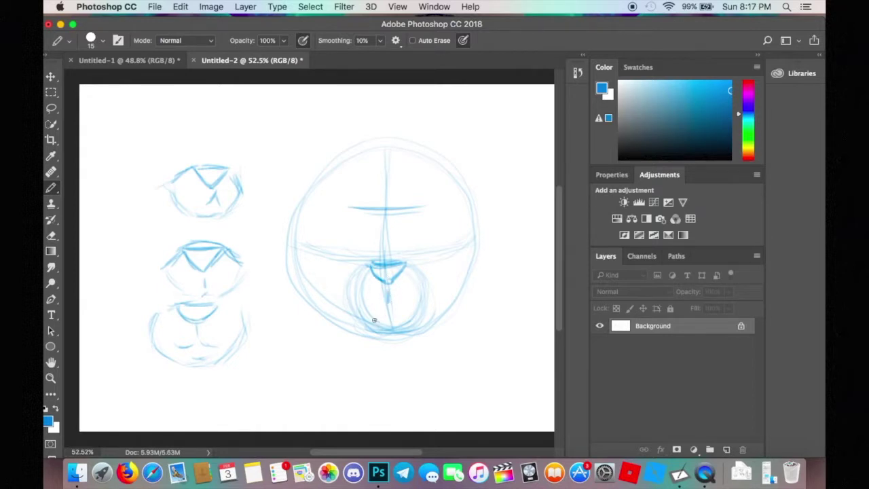
mouse_move(374, 320)
mouse_down()
mouse_move(387, 307)
mouse_move(403, 319)
mouse_up()
drag(357, 271, 400, 262)
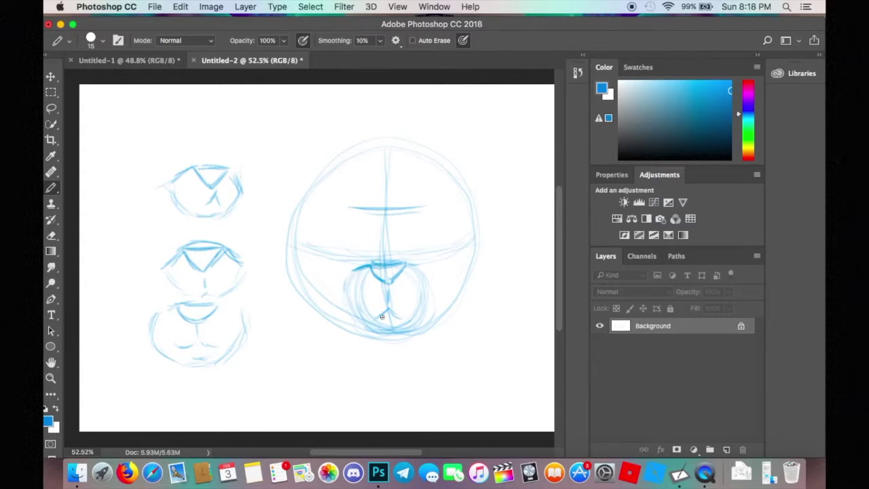
mouse_move(382, 317)
mouse_down()
mouse_move(373, 316)
mouse_move(411, 308)
mouse_up()
drag(351, 298, 363, 313)
mouse_move(369, 336)
mouse_down()
mouse_move(416, 336)
mouse_move(445, 311)
mouse_up()
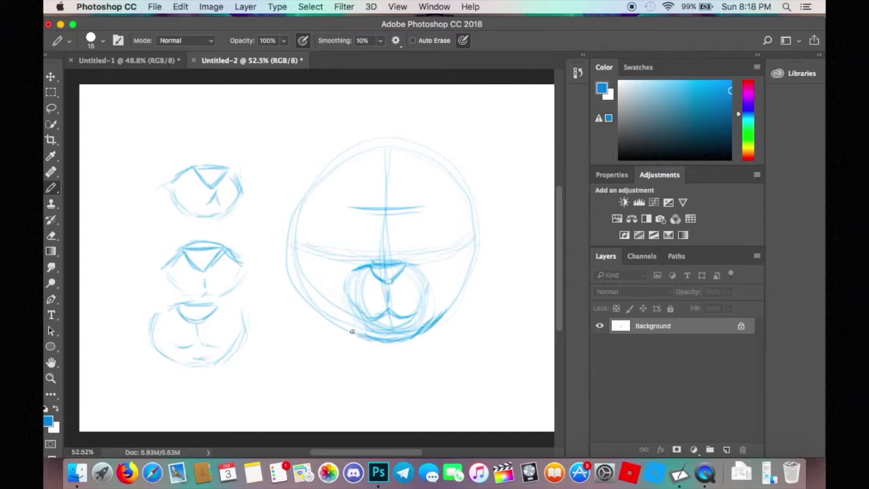
mouse_move(352, 331)
mouse_down()
mouse_move(370, 341)
mouse_move(407, 343)
mouse_move(409, 335)
mouse_move(367, 327)
mouse_move(406, 318)
mouse_up()
Add jagged fur tufts on both cheeks, darken the lower outline and start the left brow.
drag(455, 311, 491, 290)
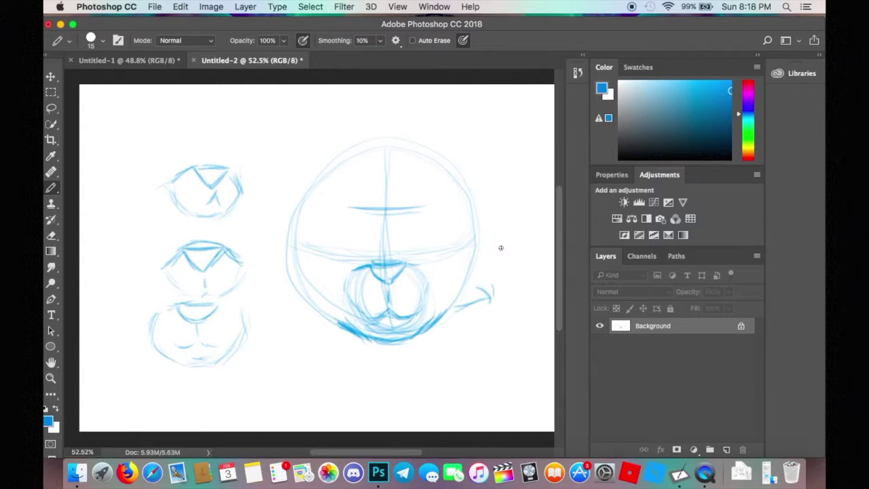
mouse_move(487, 237)
mouse_down()
mouse_move(501, 249)
mouse_move(490, 259)
mouse_move(494, 274)
mouse_up()
drag(502, 268, 506, 281)
mouse_move(329, 175)
mouse_down()
mouse_move(329, 198)
mouse_move(304, 247)
mouse_move(311, 264)
mouse_move(314, 207)
mouse_move(310, 284)
mouse_up()
mouse_move(312, 254)
mouse_down()
mouse_move(311, 279)
mouse_move(337, 313)
mouse_up()
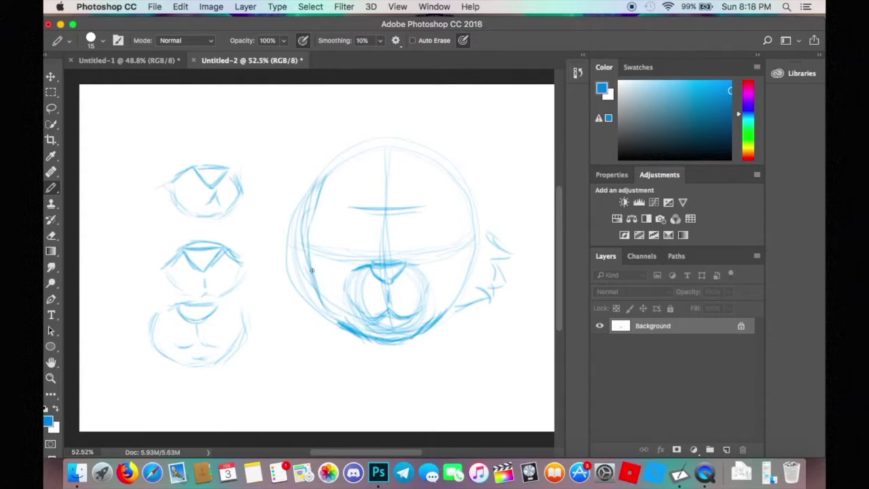
mouse_move(294, 230)
mouse_down()
mouse_move(276, 255)
mouse_move(306, 300)
mouse_move(295, 292)
mouse_move(311, 282)
mouse_move(306, 277)
mouse_up()
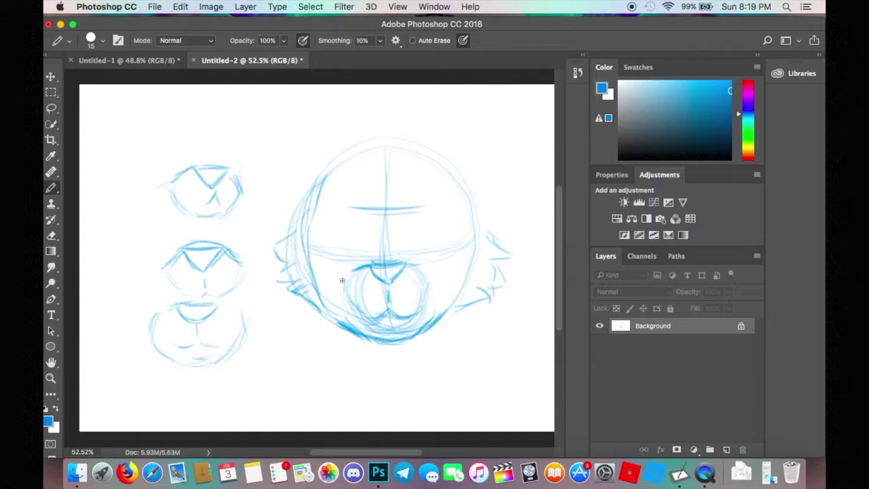
drag(451, 308, 476, 296)
mouse_move(320, 315)
mouse_down()
mouse_move(292, 310)
mouse_move(293, 291)
mouse_up()
mouse_move(341, 215)
mouse_down()
mouse_move(370, 220)
mouse_move(361, 216)
mouse_up()
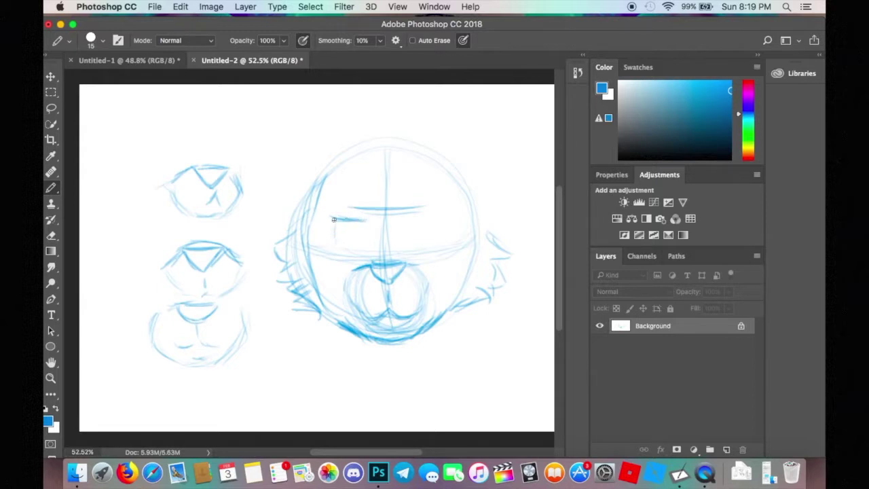
Draw both eyes with brow spots above them, undoing a stray scribble across the eyes.
mouse_move(334, 227)
mouse_down()
mouse_move(346, 243)
mouse_move(359, 224)
mouse_move(348, 222)
mouse_move(368, 219)
mouse_move(375, 236)
mouse_move(377, 222)
mouse_move(372, 246)
mouse_move(332, 251)
mouse_up()
drag(400, 223, 436, 219)
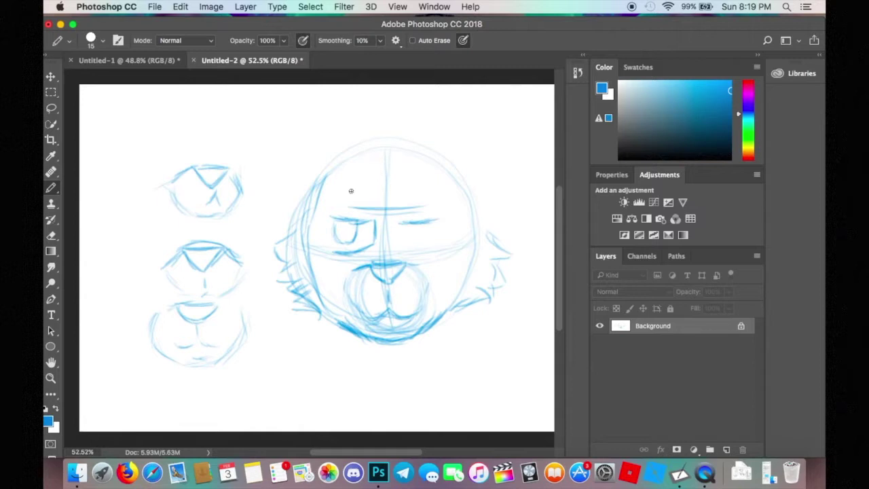
drag(338, 199, 341, 194)
mouse_move(422, 201)
mouse_down()
mouse_move(435, 194)
mouse_move(408, 197)
mouse_move(417, 201)
mouse_up()
mouse_move(409, 227)
mouse_down()
mouse_move(408, 238)
mouse_move(428, 238)
mouse_move(440, 220)
mouse_move(442, 242)
mouse_move(419, 252)
mouse_move(442, 246)
mouse_move(438, 223)
mouse_move(411, 225)
mouse_up()
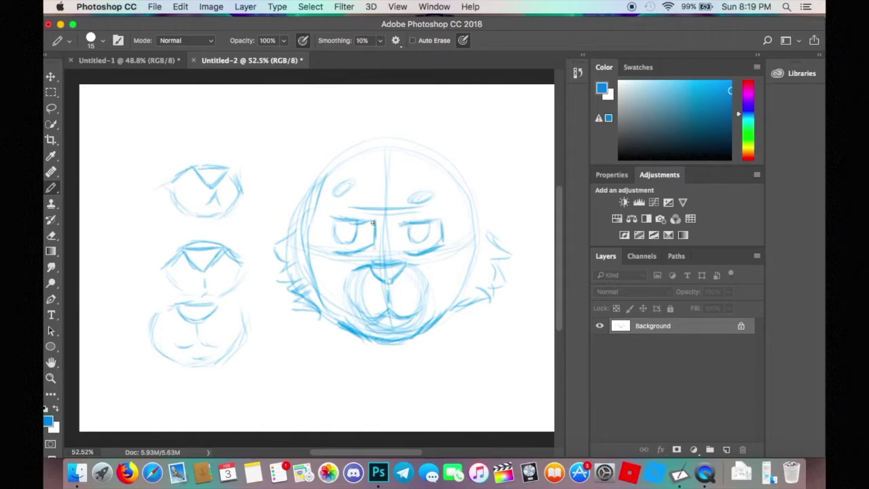
mouse_move(338, 242)
mouse_down()
mouse_move(370, 221)
mouse_move(395, 252)
mouse_move(442, 235)
mouse_up()
key(super+z)
Shade the nose top, darken the muzzle's right side and mouth, and retrace the jaw line.
mouse_move(383, 267)
mouse_down()
mouse_move(404, 266)
mouse_move(395, 279)
mouse_move(388, 262)
mouse_move(397, 268)
mouse_move(382, 280)
mouse_move(408, 275)
mouse_up()
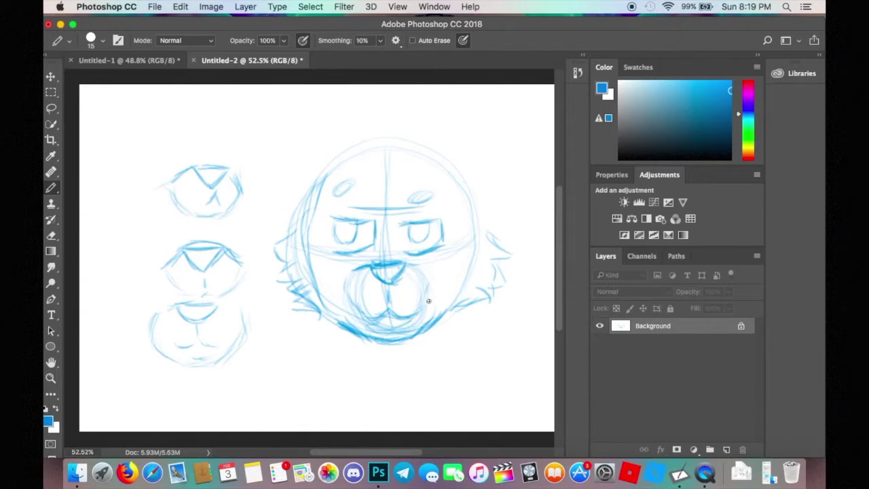
mouse_move(423, 293)
mouse_down()
mouse_move(433, 284)
mouse_move(424, 310)
mouse_up()
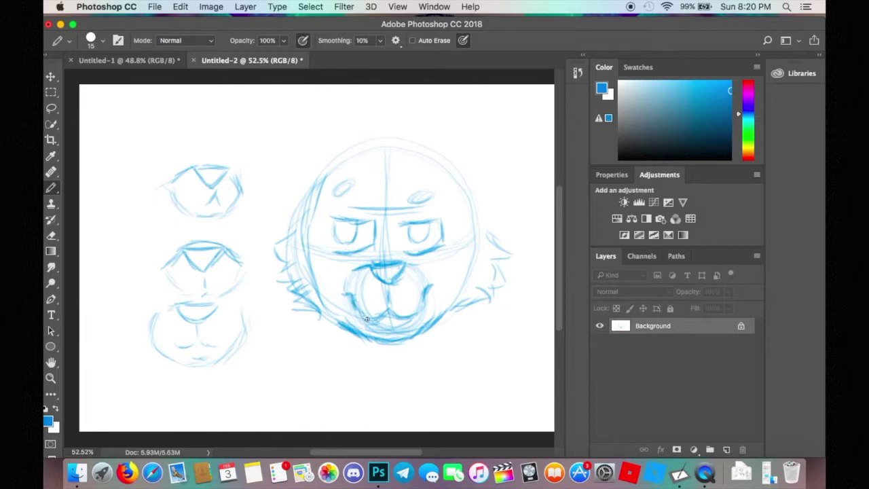
mouse_move(366, 318)
mouse_down()
mouse_move(357, 312)
mouse_move(417, 311)
mouse_up()
mouse_move(370, 340)
mouse_down()
mouse_move(416, 338)
mouse_move(427, 332)
mouse_move(375, 341)
mouse_move(425, 329)
mouse_move(449, 309)
mouse_move(408, 331)
mouse_move(347, 331)
mouse_move(326, 310)
mouse_move(366, 342)
mouse_move(389, 345)
mouse_move(447, 312)
mouse_move(451, 299)
mouse_move(475, 310)
mouse_move(477, 289)
mouse_move(502, 279)
mouse_move(481, 287)
mouse_move(469, 273)
mouse_move(490, 250)
mouse_move(480, 234)
mouse_move(500, 233)
mouse_up()
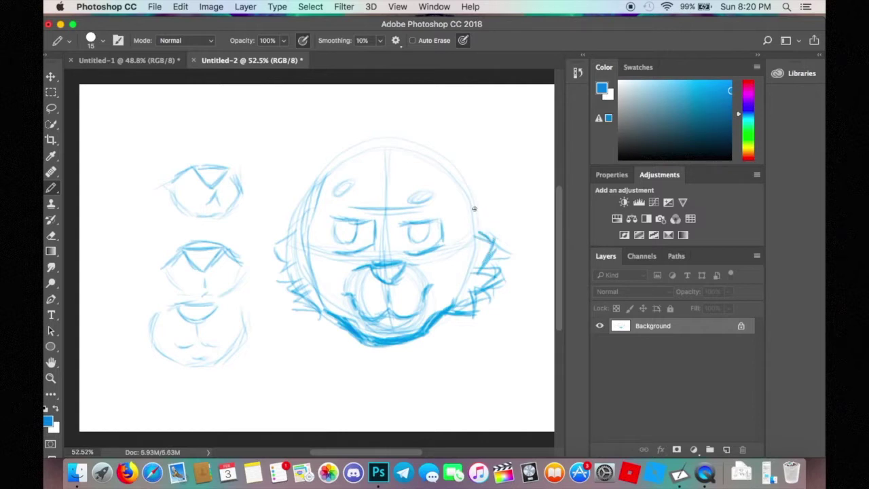
drag(428, 169, 438, 183)
drag(320, 195, 309, 209)
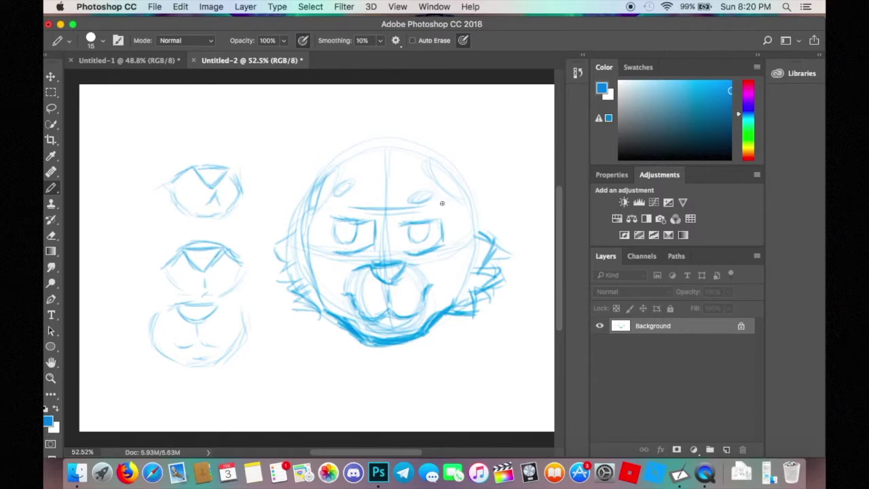
Draw the pointed right ear on top of the head with a darkened outline.
scroll(442, 200, up, 2)
drag(433, 204, 436, 165)
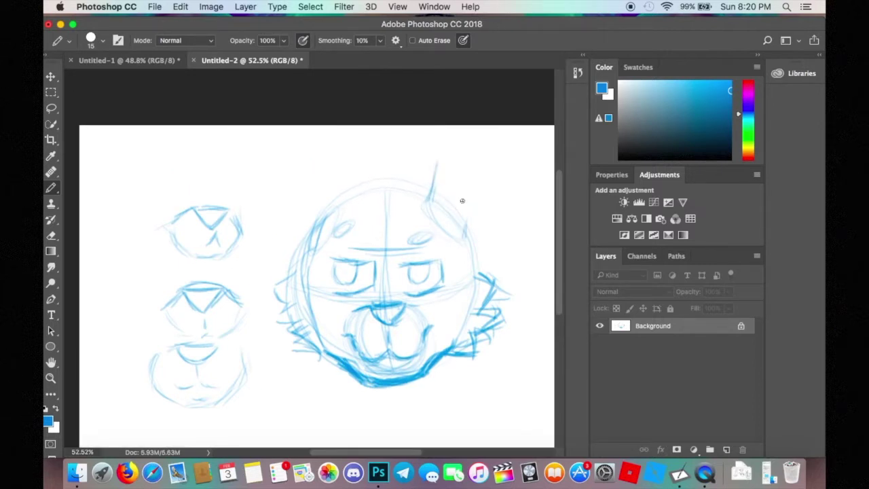
drag(462, 194, 466, 225)
drag(448, 165, 461, 190)
drag(437, 157, 463, 239)
mouse_move(434, 161)
mouse_down()
mouse_move(424, 203)
mouse_move(434, 160)
mouse_move(404, 161)
mouse_move(475, 157)
mouse_up()
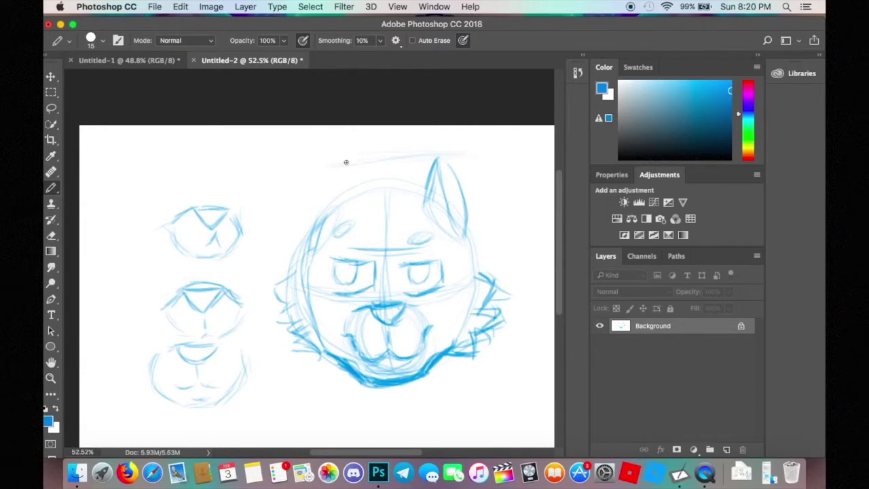
Extend the top guideline left, draw the left ear, and darken the head's left side and jaw.
mouse_move(287, 161)
mouse_down()
mouse_move(330, 160)
mouse_move(307, 156)
mouse_up()
mouse_move(340, 199)
mouse_down()
mouse_move(333, 161)
mouse_move(333, 182)
mouse_move(333, 163)
mouse_move(322, 164)
mouse_move(305, 205)
mouse_up()
drag(316, 175, 299, 248)
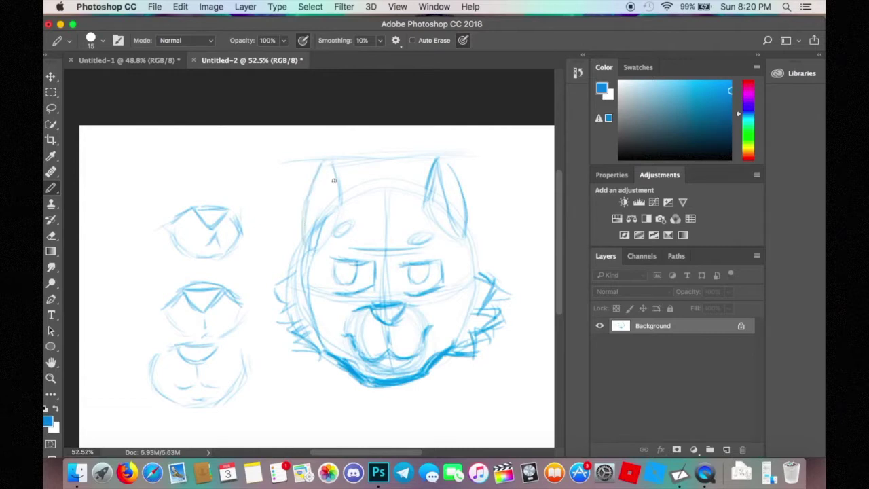
drag(328, 168, 308, 236)
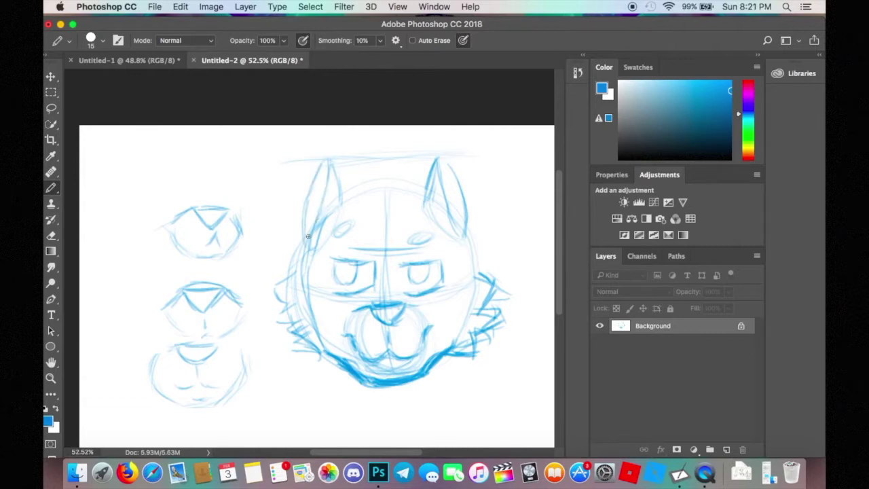
drag(325, 183, 330, 197)
drag(330, 165, 344, 206)
mouse_move(313, 248)
mouse_down()
mouse_move(322, 200)
mouse_move(318, 215)
mouse_up()
mouse_move(324, 161)
mouse_down()
mouse_move(307, 212)
mouse_move(309, 254)
mouse_up()
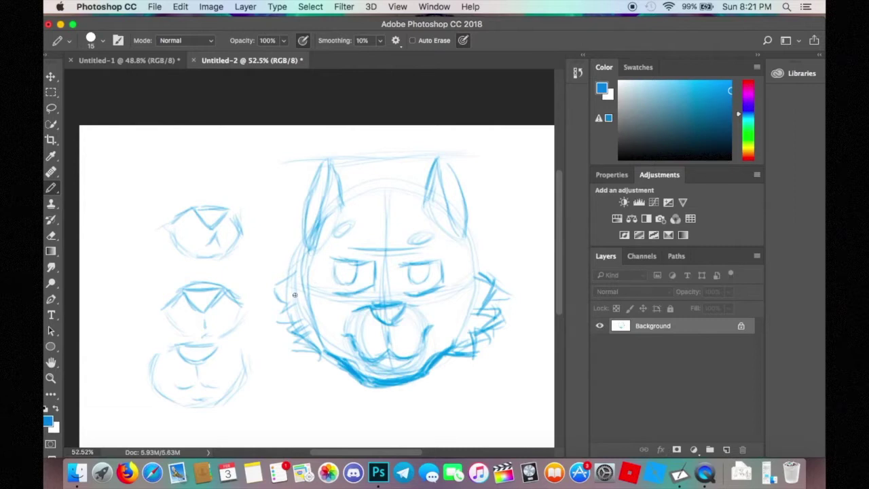
mouse_move(326, 358)
mouse_down()
mouse_move(289, 352)
mouse_move(313, 331)
mouse_move(278, 317)
mouse_move(298, 314)
mouse_move(284, 310)
mouse_move(290, 303)
mouse_move(276, 290)
mouse_move(300, 282)
mouse_move(315, 299)
mouse_up()
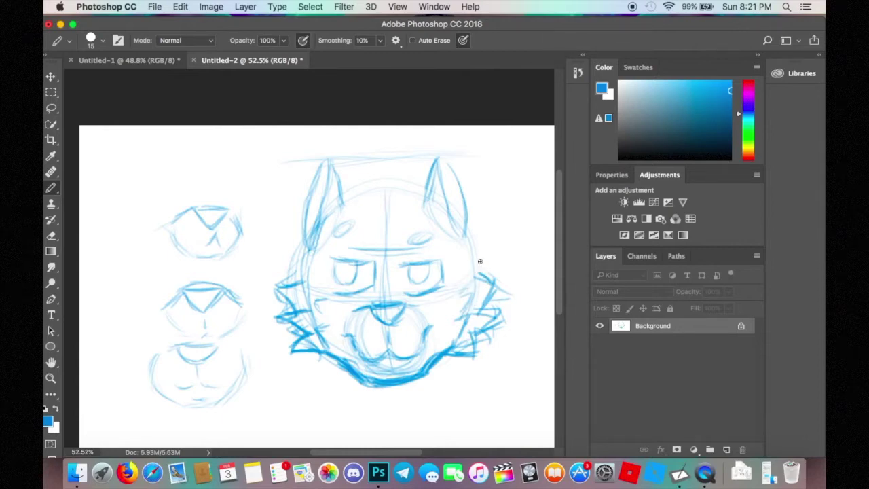
Add fur strokes on both cheeks, a forehead mark, and a line across the head's top between the ears.
mouse_move(478, 272)
mouse_down()
mouse_move(483, 241)
mouse_move(469, 228)
mouse_up()
mouse_move(296, 281)
mouse_down()
mouse_move(291, 248)
mouse_move(299, 256)
mouse_move(303, 235)
mouse_up()
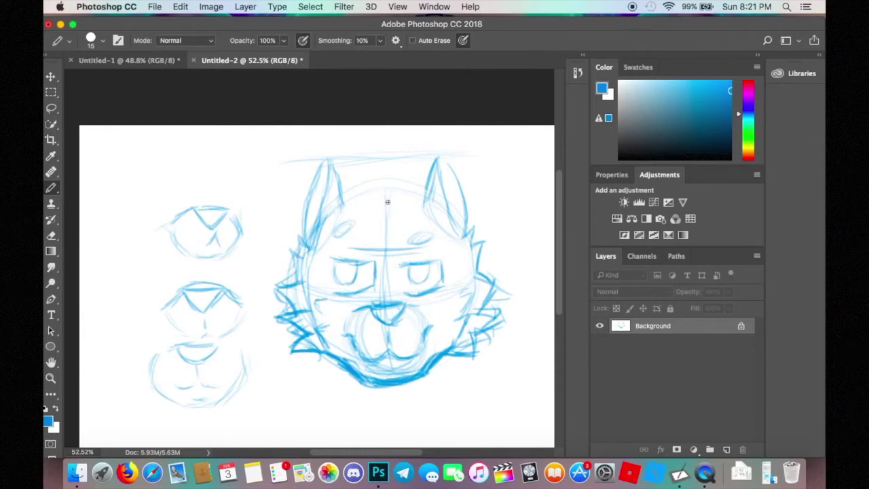
mouse_move(379, 204)
mouse_down()
mouse_move(371, 212)
mouse_move(385, 228)
mouse_up()
mouse_move(342, 203)
mouse_down()
mouse_move(402, 191)
mouse_move(421, 202)
mouse_move(386, 193)
mouse_move(340, 208)
mouse_up()
Undo the stray strokes over the eye area and erase the old eyes with the Eraser.
scroll(390, 237, down, 2)
scroll(391, 236, right, 2)
mouse_move(346, 238)
mouse_down()
mouse_move(403, 272)
mouse_move(392, 250)
mouse_move(402, 243)
mouse_move(383, 240)
mouse_move(420, 248)
mouse_move(397, 263)
mouse_up()
key(super+z)
key(e)
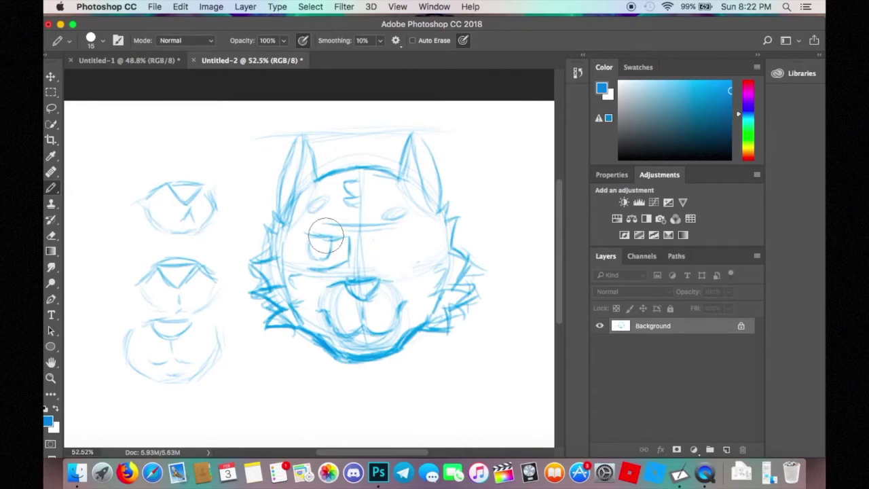
mouse_move(333, 241)
mouse_down()
mouse_move(307, 237)
mouse_move(332, 254)
mouse_move(343, 242)
mouse_move(335, 262)
mouse_move(310, 264)
mouse_move(318, 239)
mouse_move(351, 242)
mouse_move(324, 243)
mouse_move(329, 260)
mouse_move(334, 243)
mouse_move(331, 254)
mouse_move(399, 239)
mouse_move(385, 242)
mouse_move(392, 253)
mouse_move(411, 238)
mouse_up()
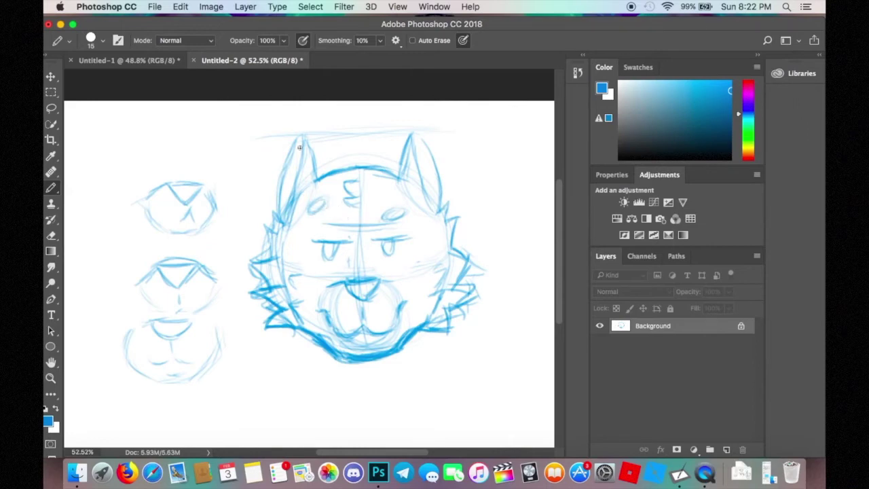
Darken the left ear's inner line, discarding trial ovals sketched around both ears.
drag(303, 139, 299, 175)
mouse_move(308, 133)
mouse_down()
mouse_move(289, 228)
mouse_move(334, 150)
mouse_up()
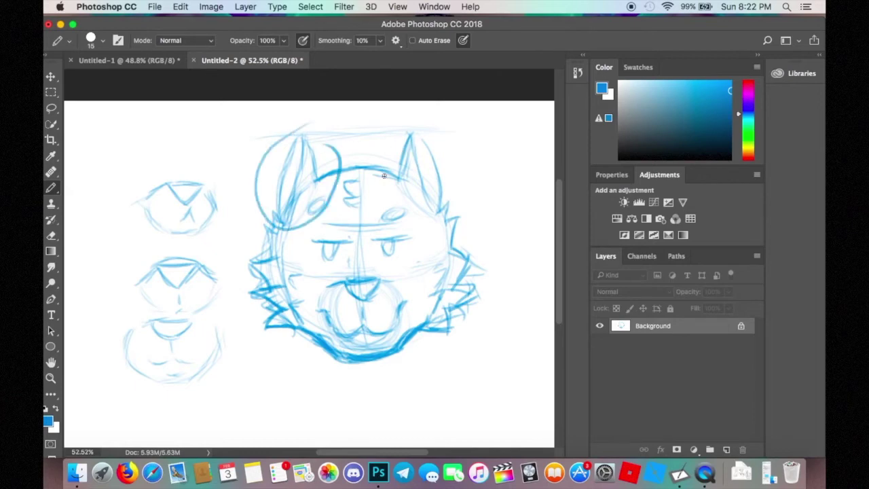
mouse_move(435, 116)
mouse_down()
mouse_move(397, 182)
mouse_move(481, 167)
mouse_up()
key(super+alt+z)
key(super+alt+z)
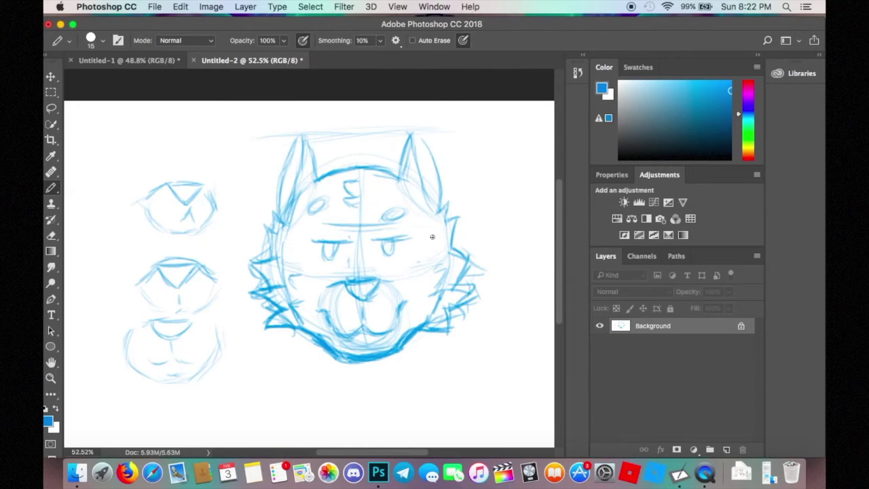
Add strokes to the right cheek and inner right ear, discarding a small oval beside the ear.
mouse_move(422, 279)
mouse_down()
mouse_move(415, 220)
mouse_move(394, 209)
mouse_move(426, 203)
mouse_up()
mouse_move(510, 146)
mouse_down()
mouse_move(490, 154)
mouse_move(479, 193)
mouse_move(504, 146)
mouse_move(497, 150)
mouse_up()
key(cmd+z)
key(cmd+z)
key(cmd+z)
click(150, 61)
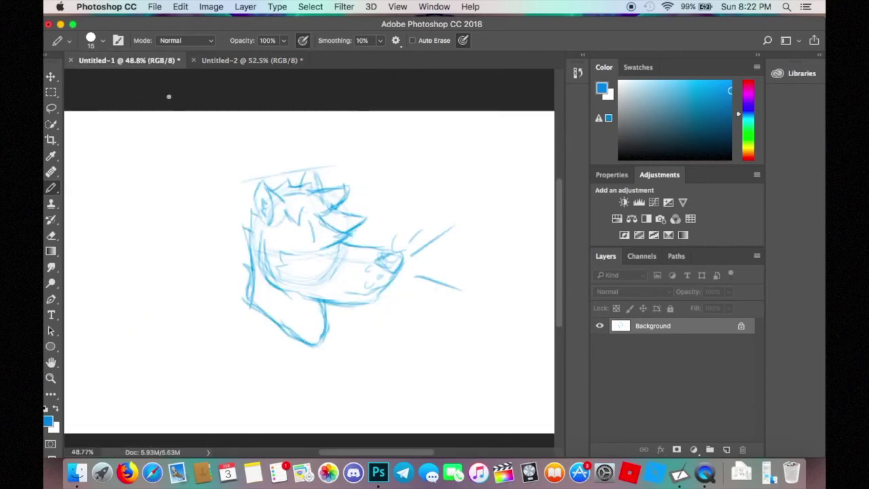
click(250, 60)
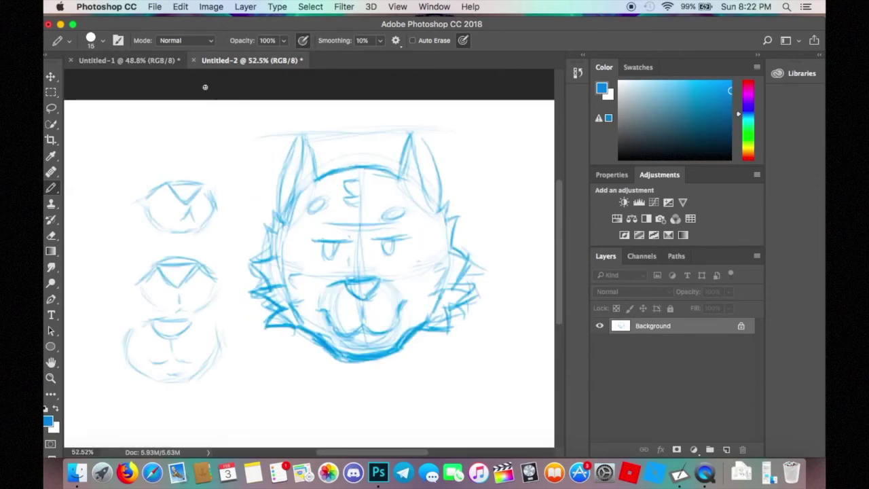
click(170, 64)
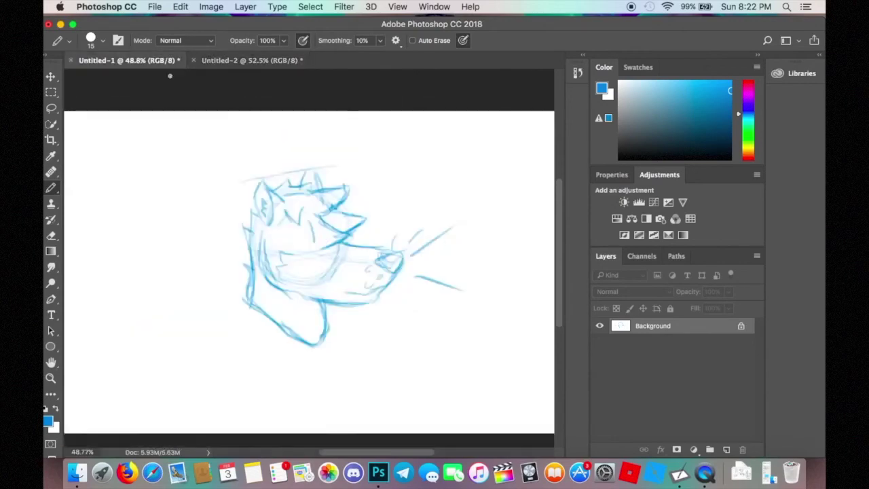
click(258, 62)
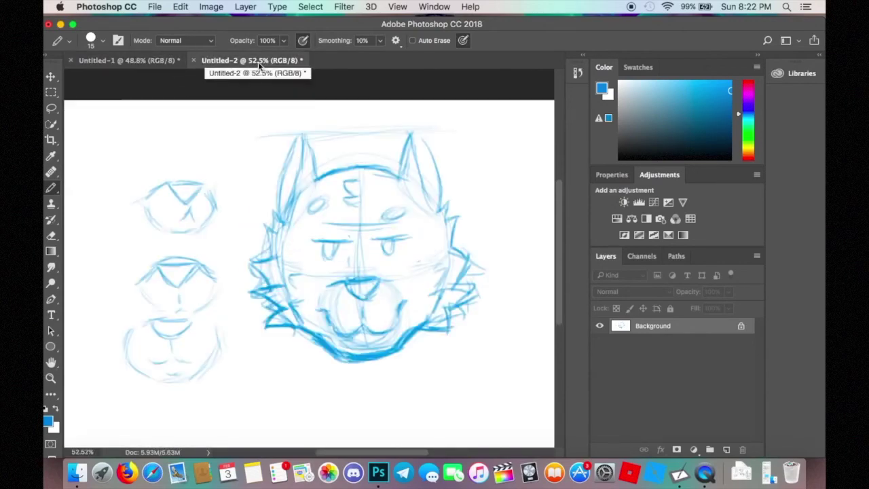